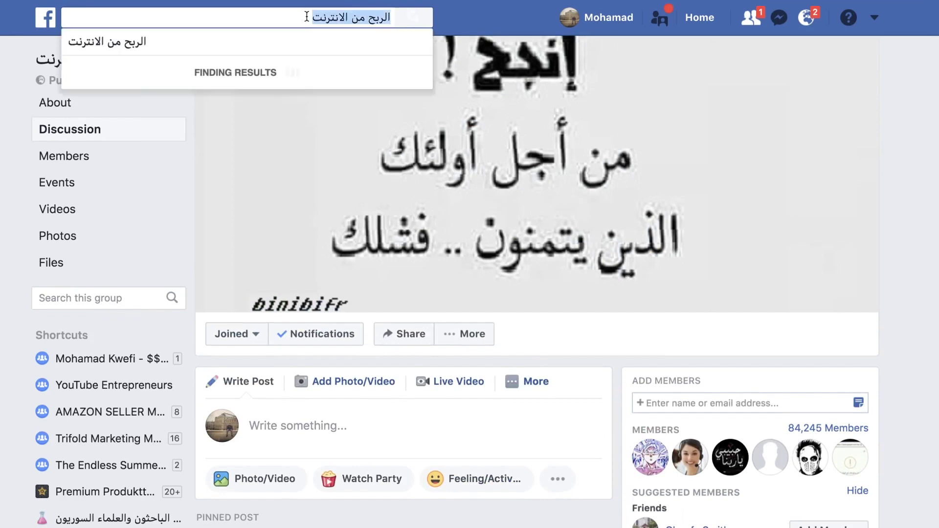
- Search Facebook for "الربح من الانترنت"
key("ctrl+a")
left_click(429, 23)
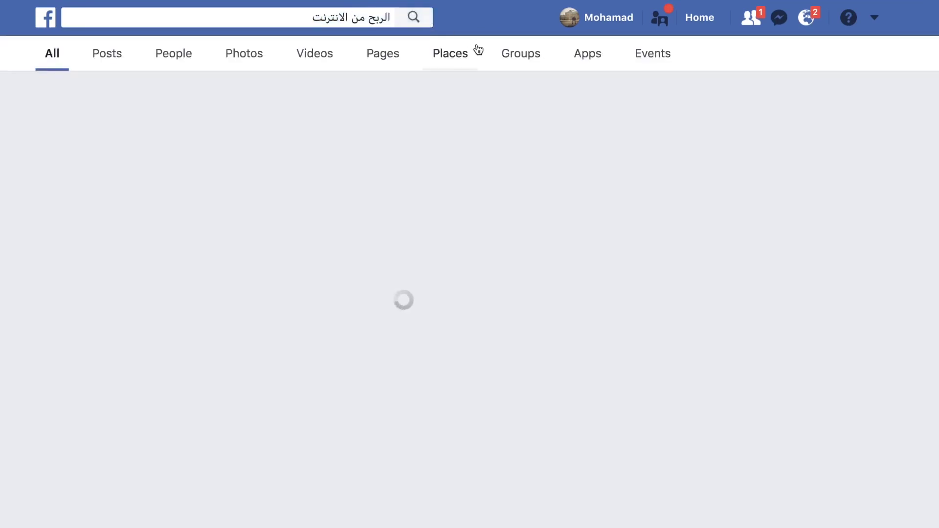
- Search for "valentine's day", limit the results to groups and look through the group list
left_click(328, 16)
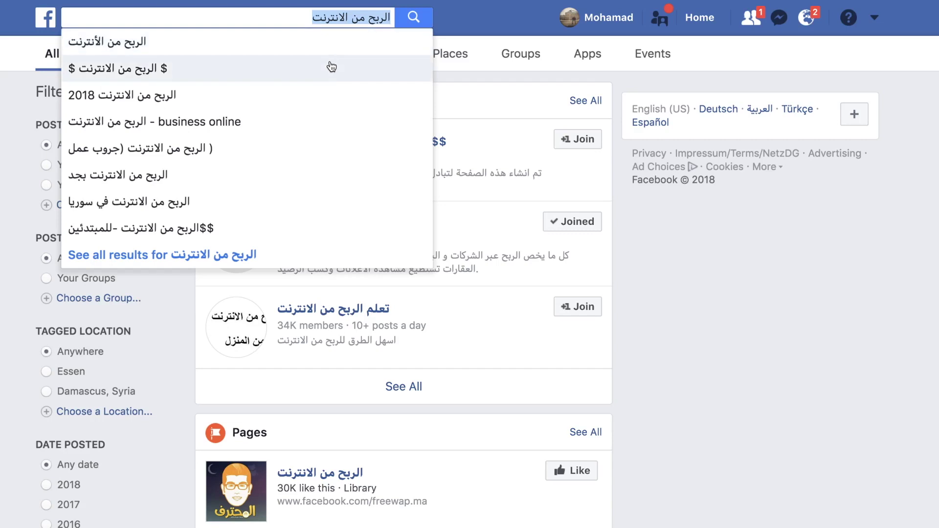
type("valent")
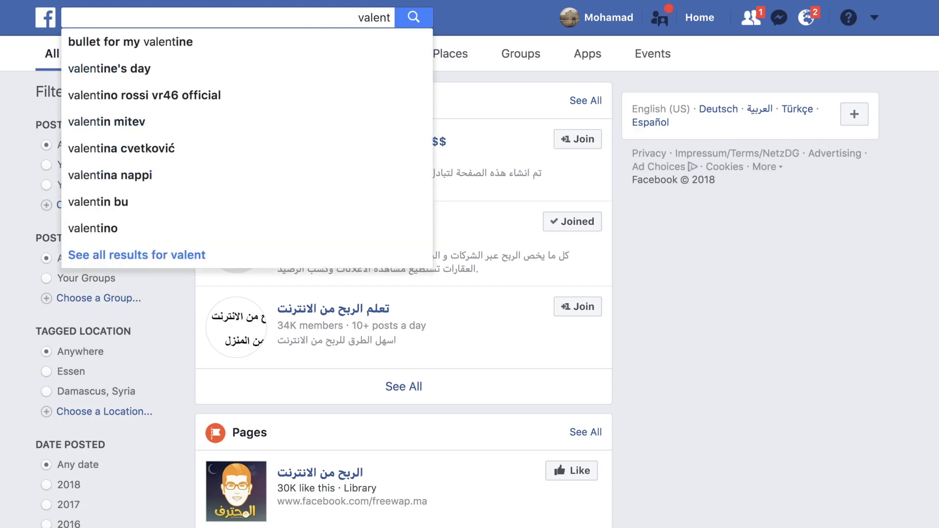
left_click(120, 73)
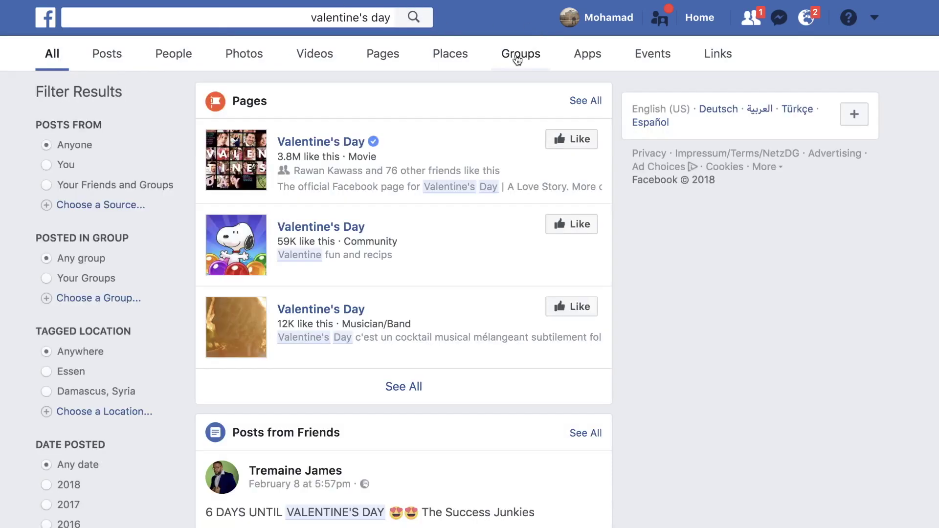
left_click(518, 60)
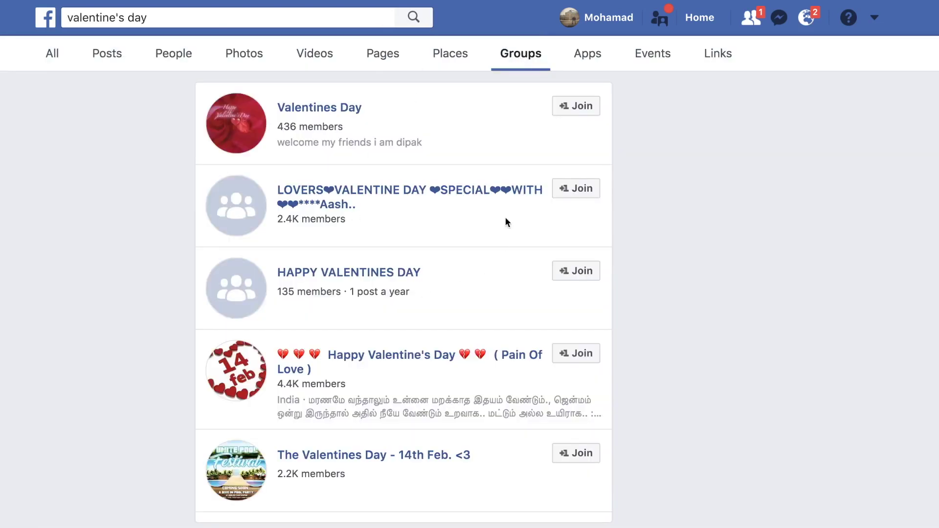
scroll(476, 388, "down", 8)
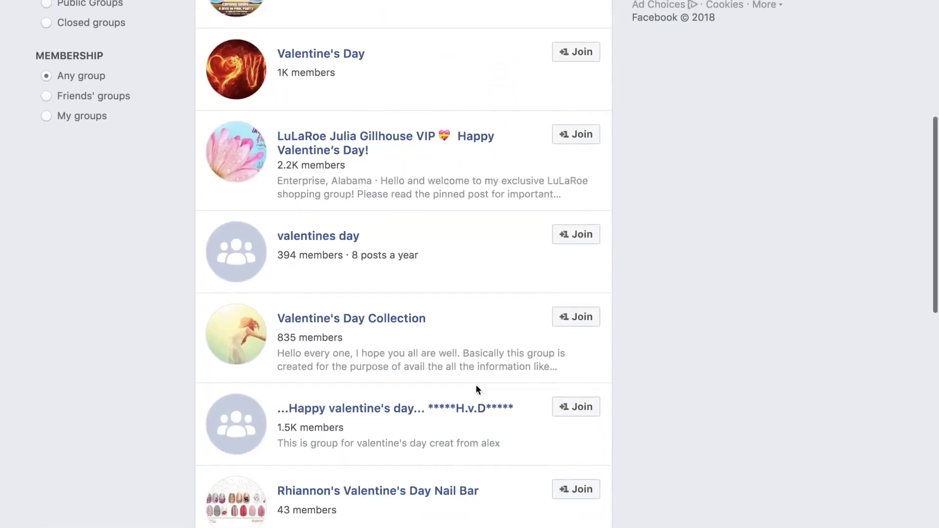
scroll(592, 402, "up", 8)
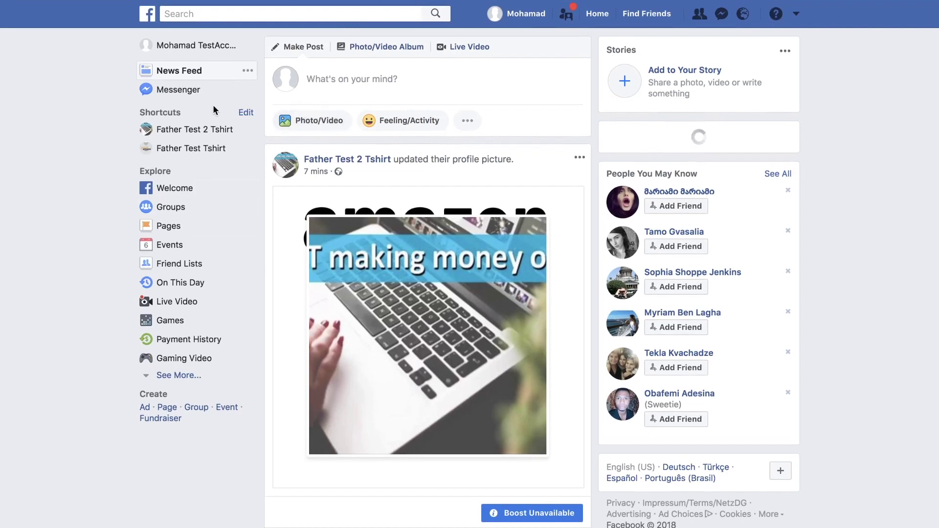
- Try to open the Father Test Tshirt page
left_click(203, 150)
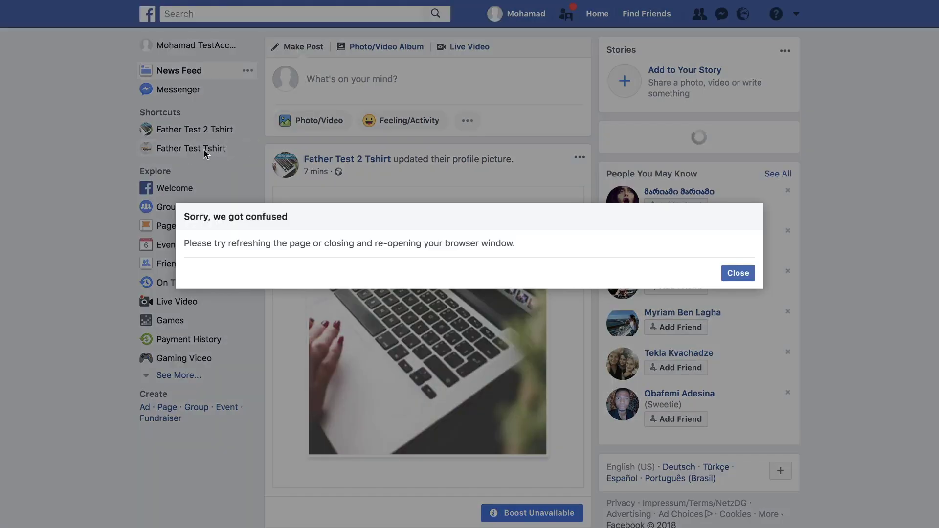
left_click(743, 274)
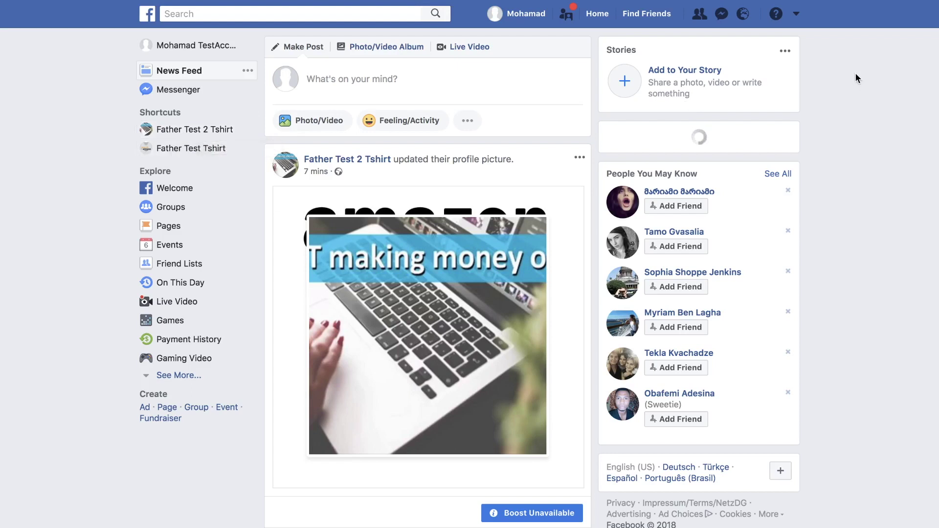
- Create a Community or Public Figure page named Test Tshirt in the Clothing (Brand) category, skipping the profile and cover pictures
left_click(797, 17)
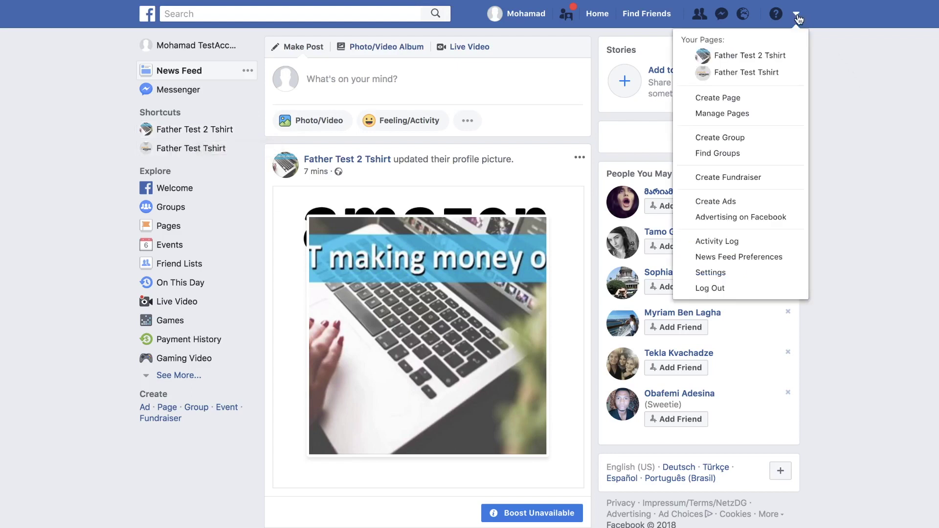
left_click(759, 103)
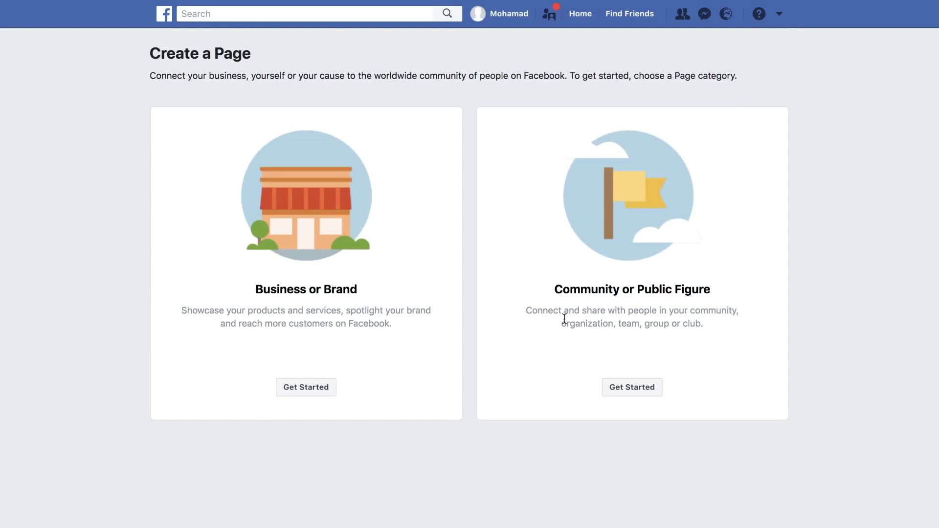
left_click(631, 386)
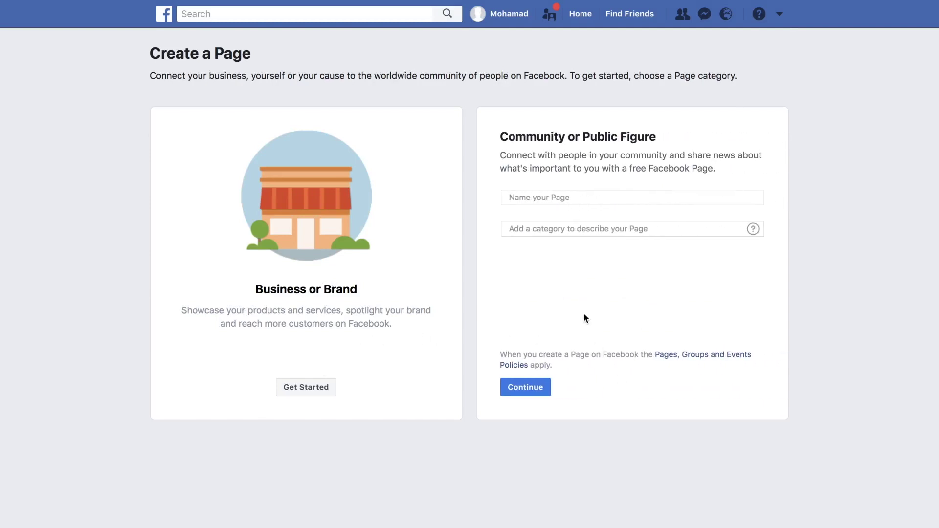
left_click(575, 201)
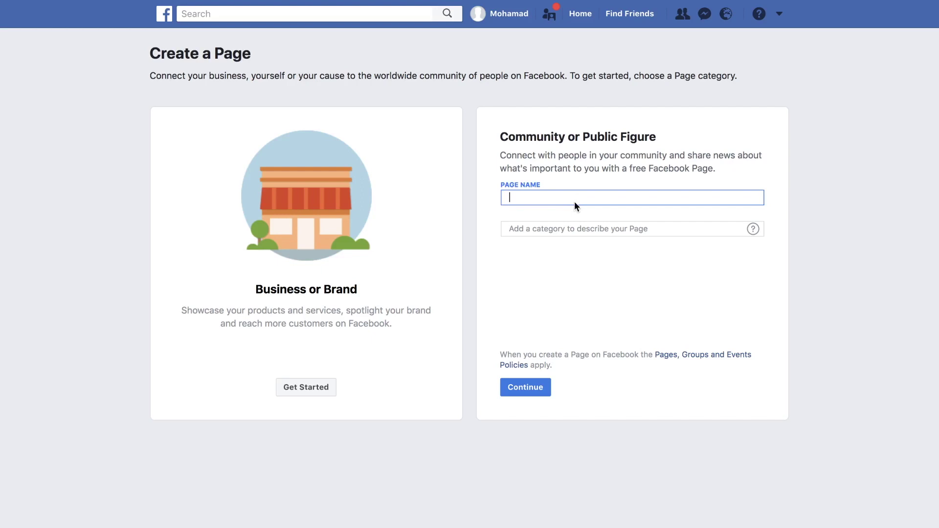
type("TEst tEst")
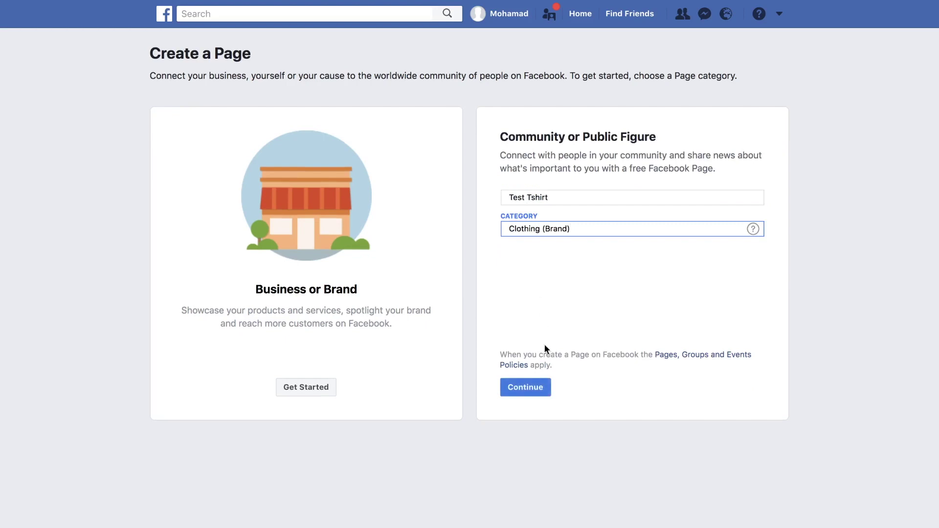
left_click(543, 255)
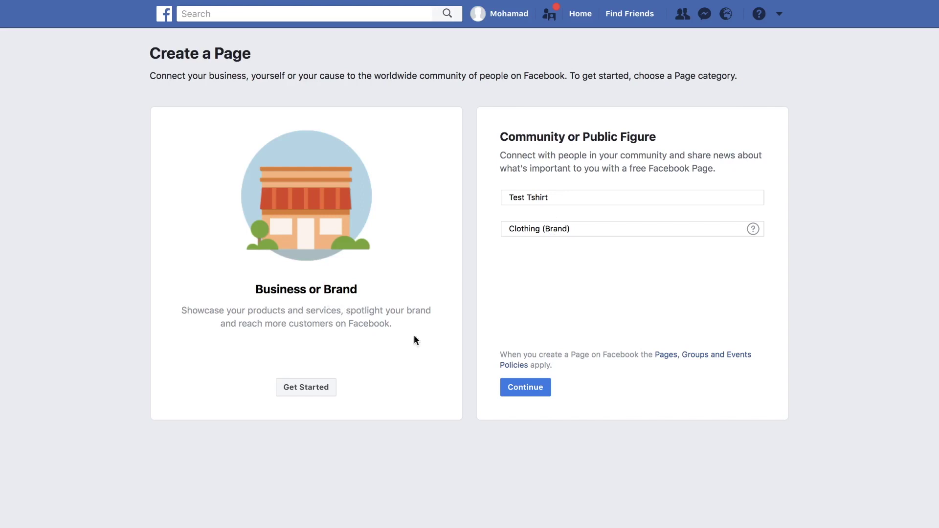
left_click(508, 387)
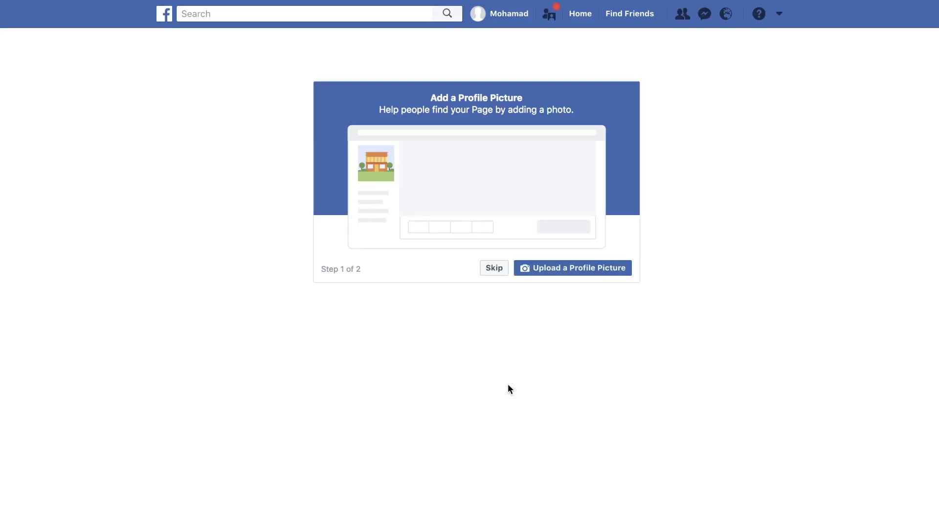
left_click(501, 272)
left_click(503, 272)
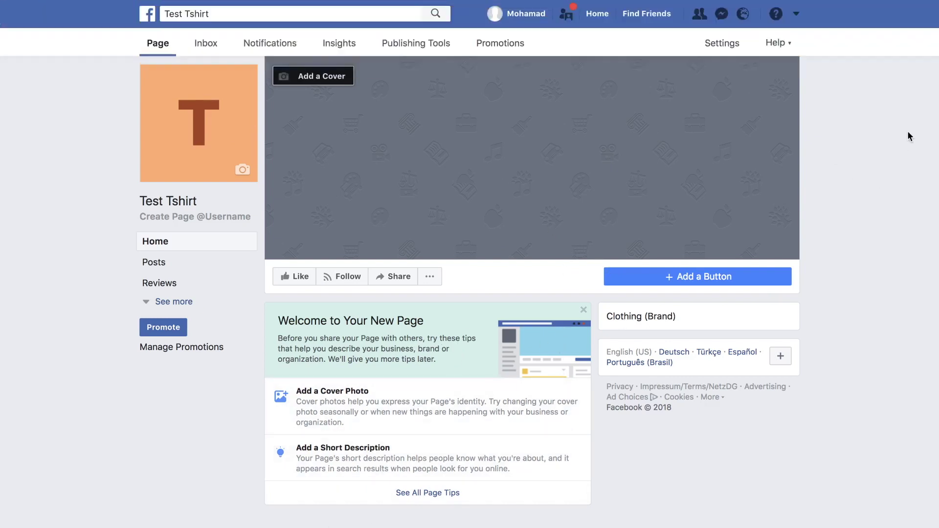
- Start a new ad campaign with Engagement as its marketing objective
left_click(802, 18)
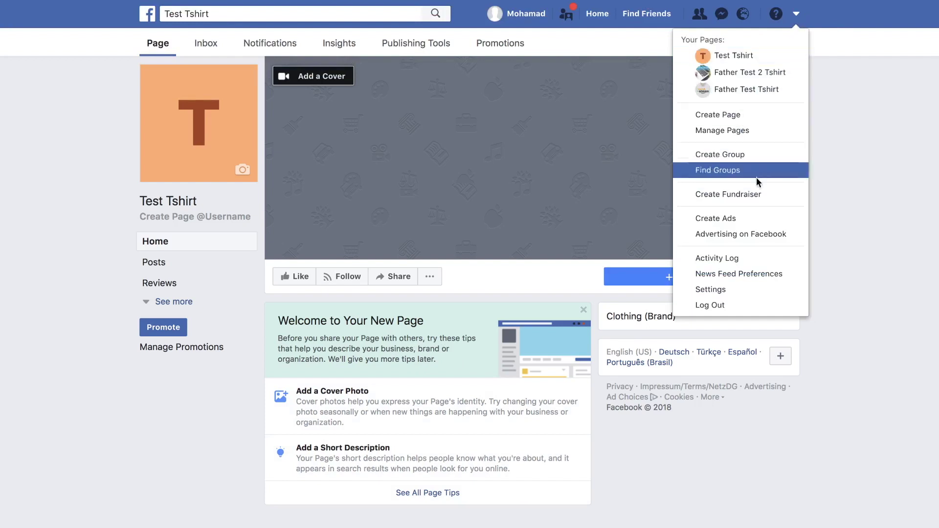
left_click(753, 219)
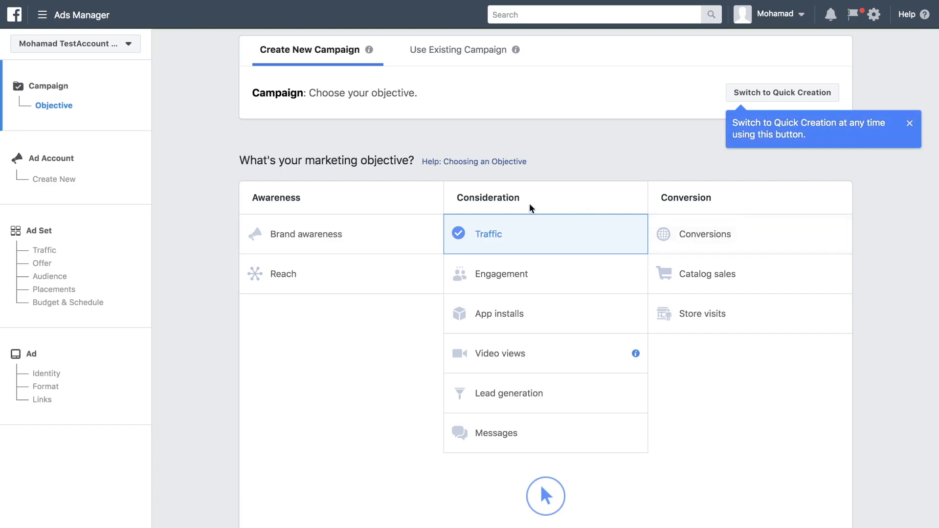
left_click(514, 280)
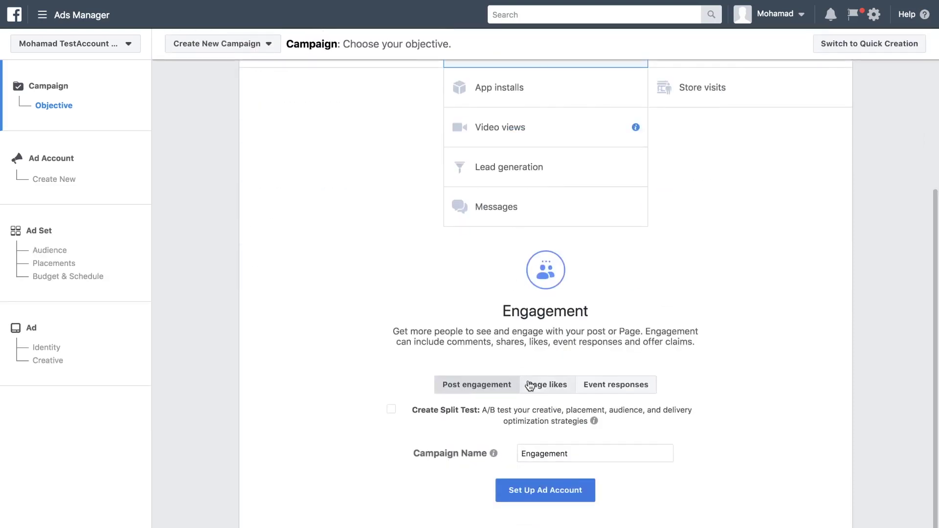
- Name the campaign "Engagement father Tshirt" and continue to the ad account setup
left_click(554, 452)
double_click(553, 452)
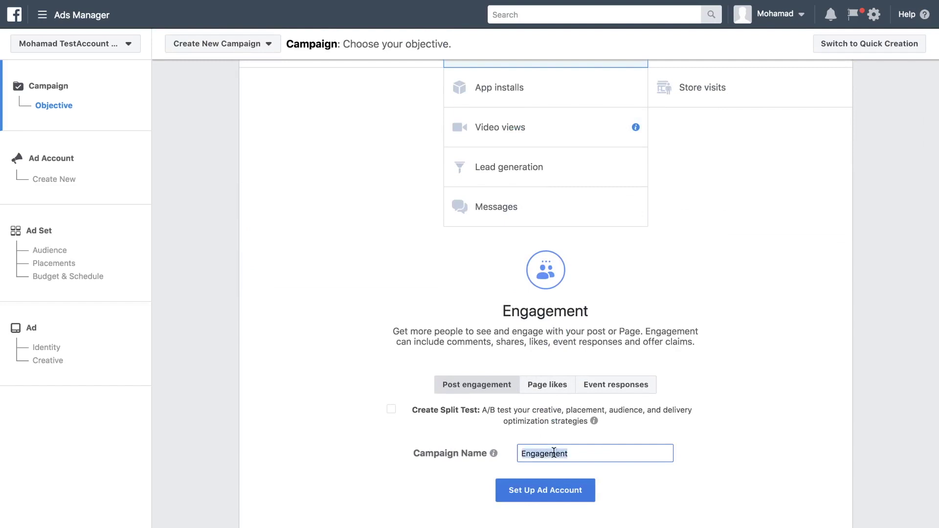
left_click(600, 457)
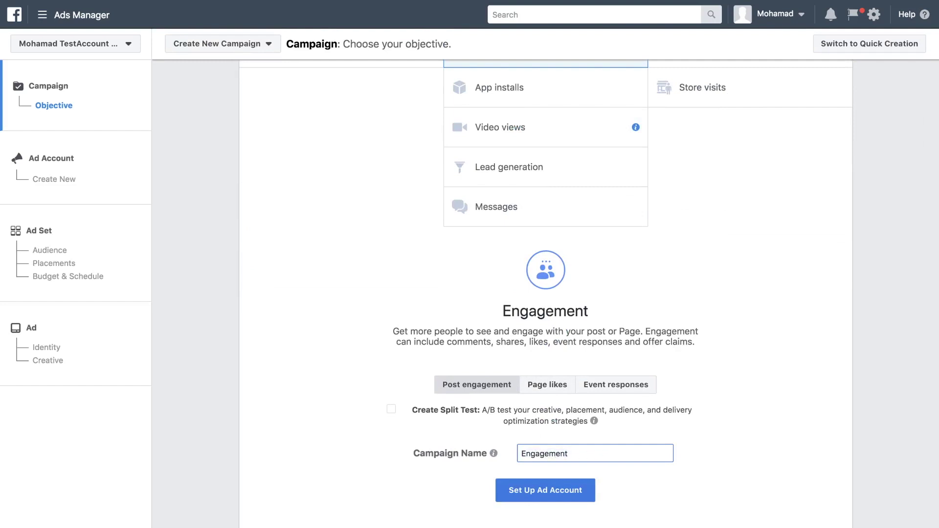
type("father Tshirt")
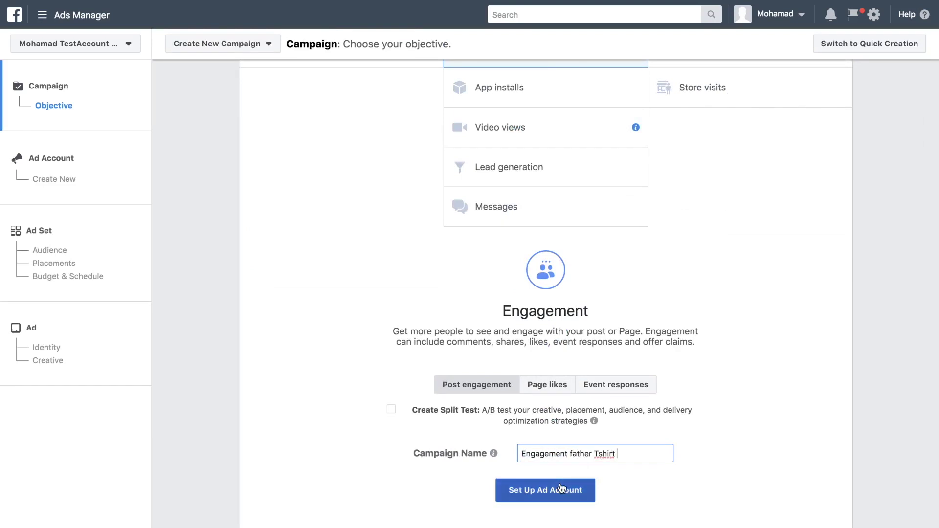
left_click(561, 493)
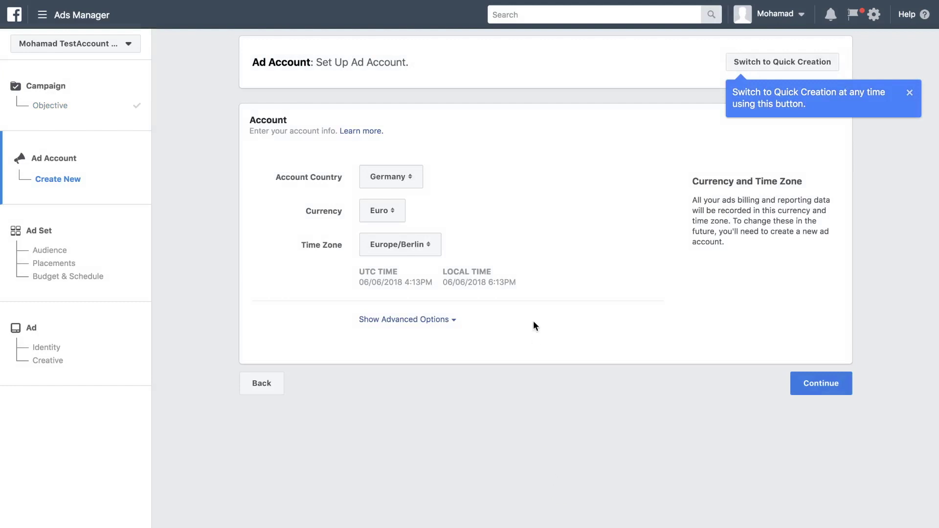
- Keep Germany, Euro and Europe/Berlin as the ad account settings and continue to the ad set
left_click(389, 178)
left_click(313, 188)
left_click(794, 393)
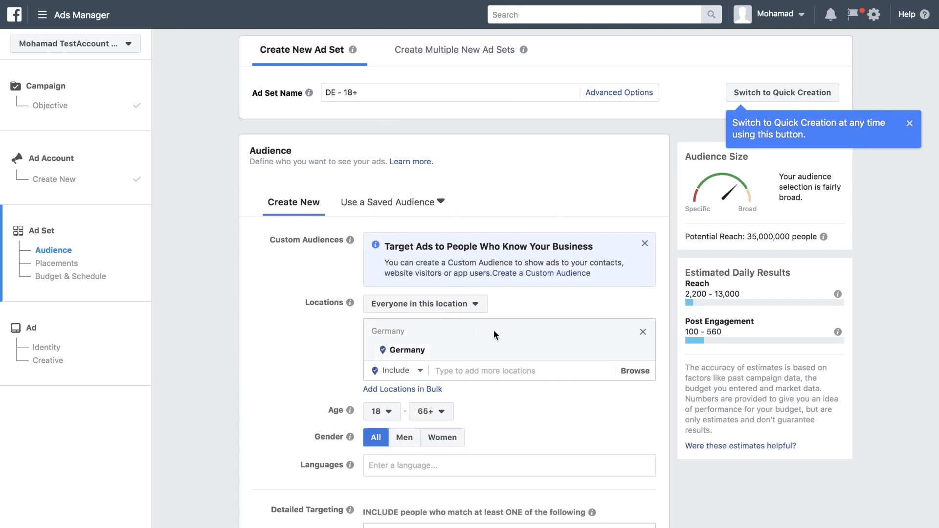
- Remove Germany from the ad set's audience locations
scroll(456, 330, "down", 1)
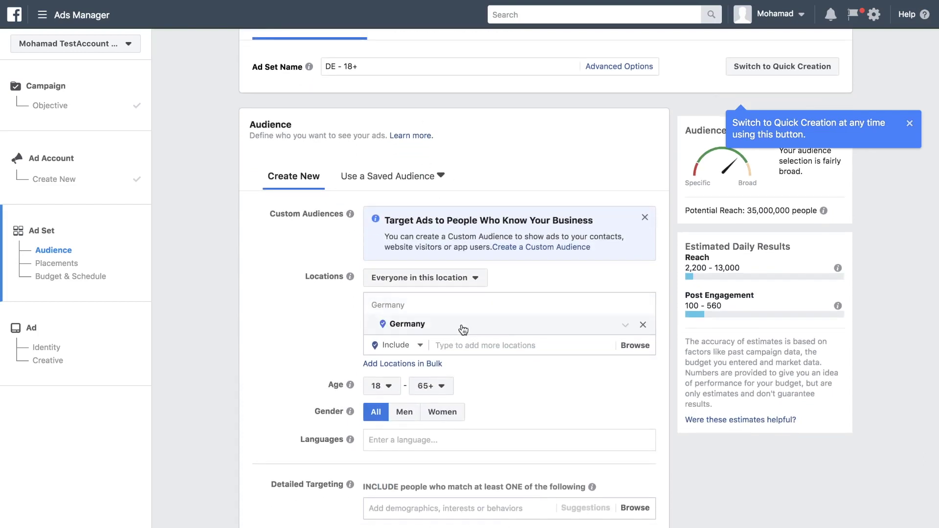
left_click(513, 346)
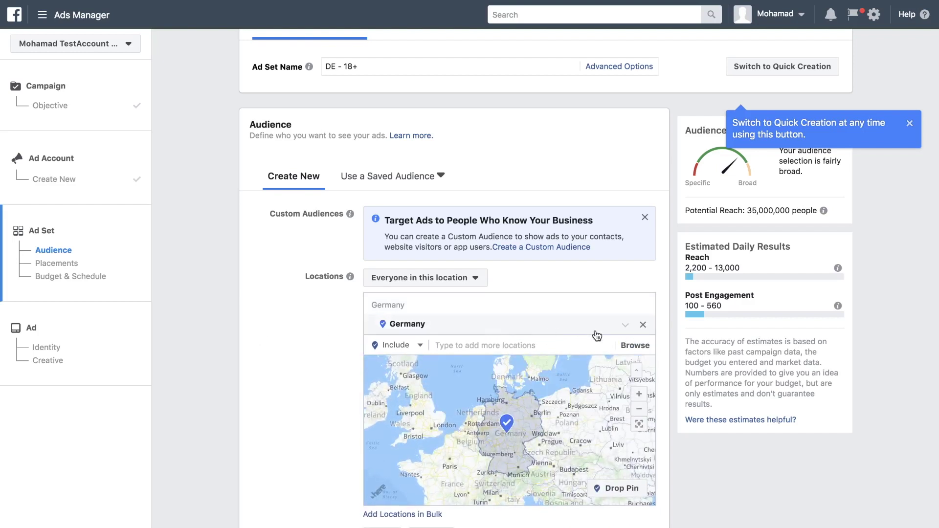
left_click(642, 325)
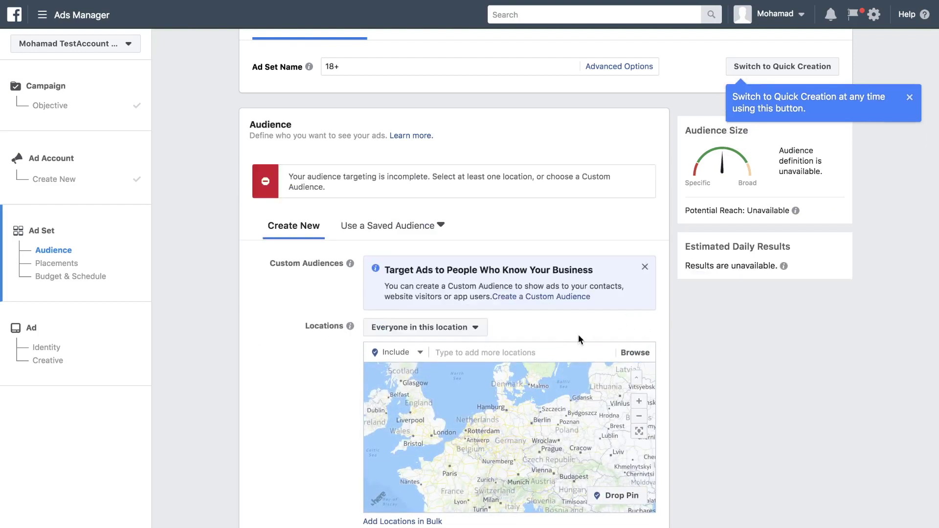
- Add the United States, Canada and the United Kingdom as audience locations
left_click(561, 348)
type("unite")
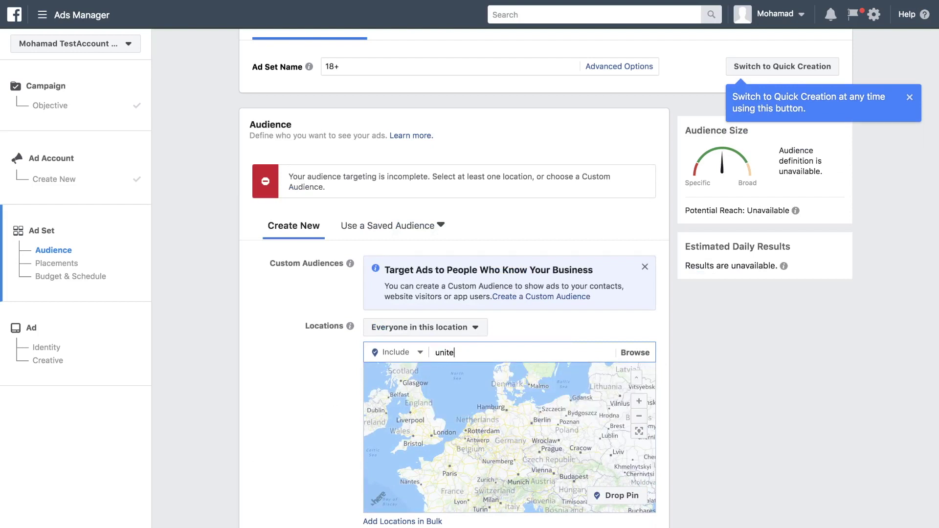
type("d state")
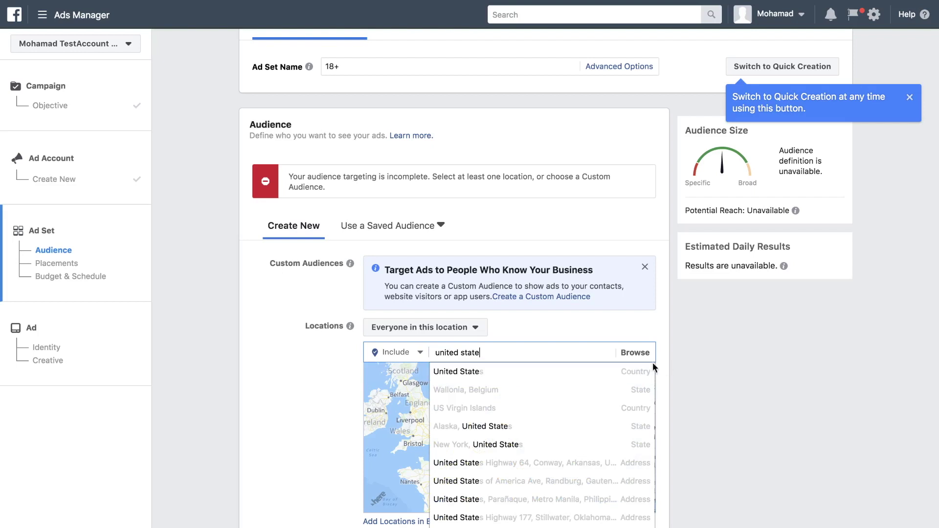
left_click(634, 376)
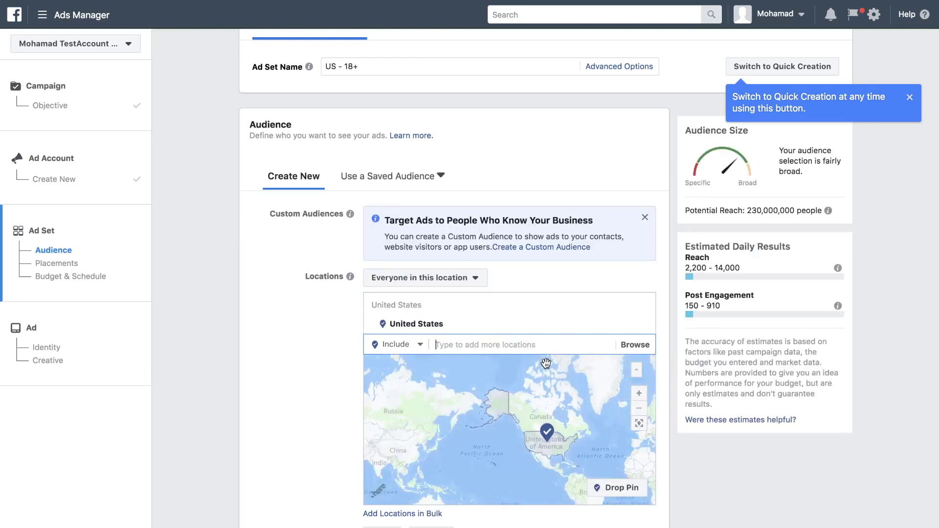
type("canada")
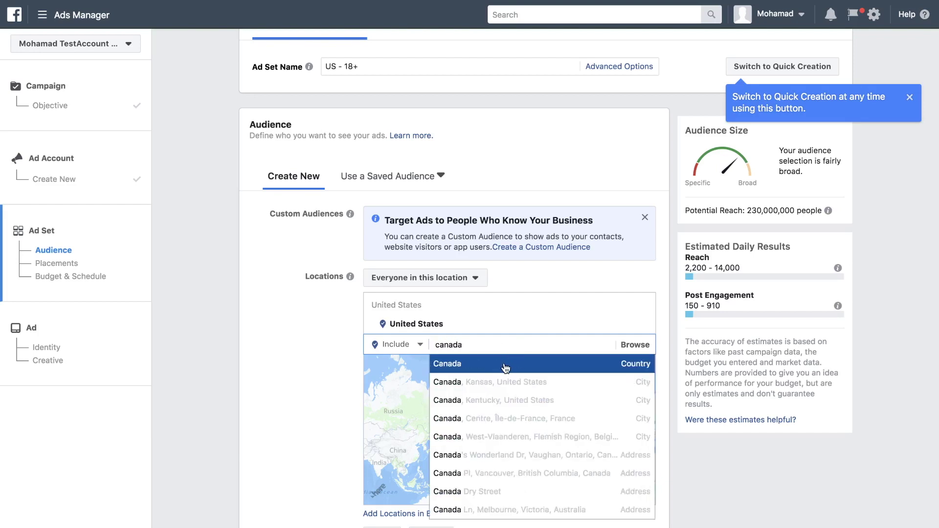
left_click(505, 369)
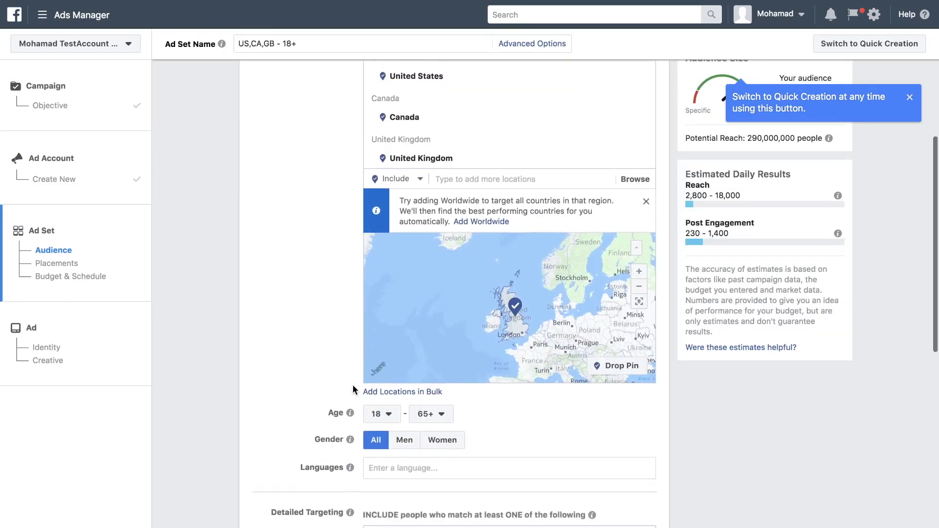
- Set the audience's minimum age to 30 and keep the maximum at 65+
scroll(413, 368, "down", 2)
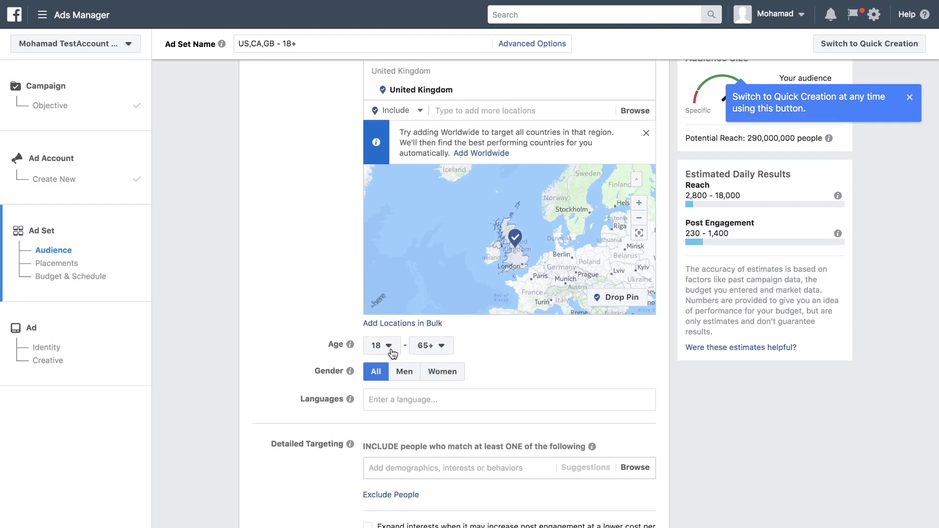
left_click(392, 353)
scroll(389, 454, "down", 5)
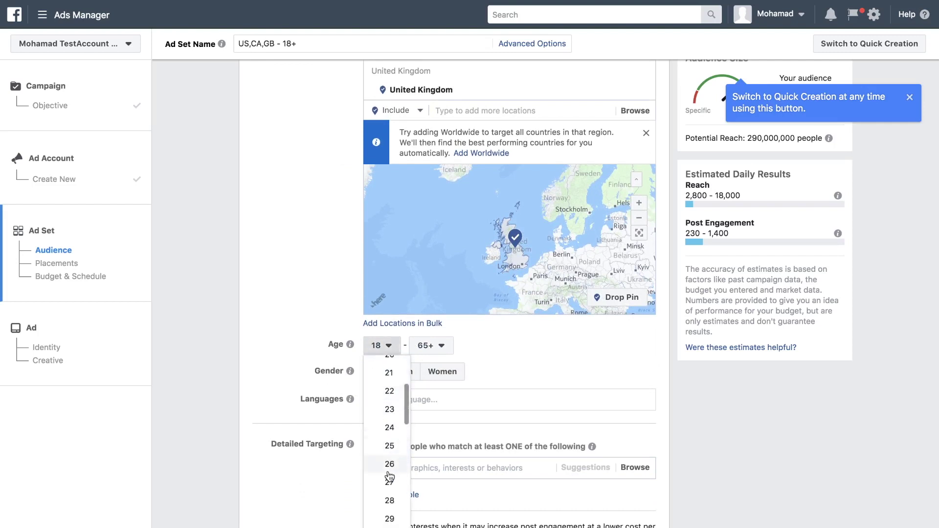
left_click(389, 517)
left_click(433, 346)
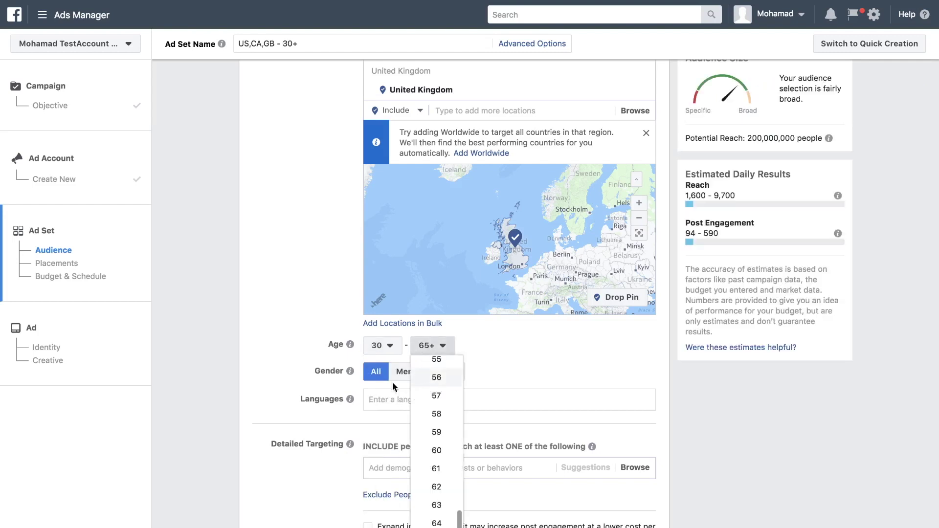
left_click(289, 349)
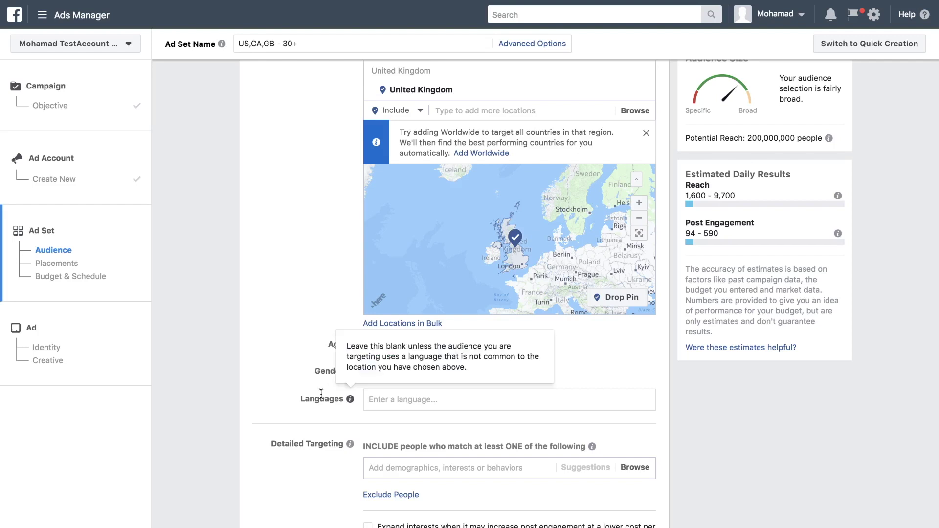
- Add English (All) as the audience language
left_click(388, 395)
type("Engl")
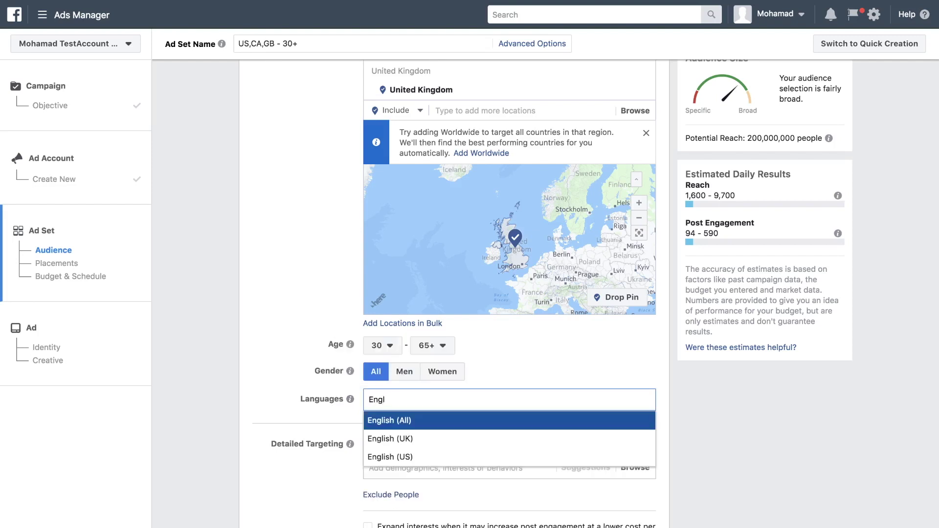
key("Return")
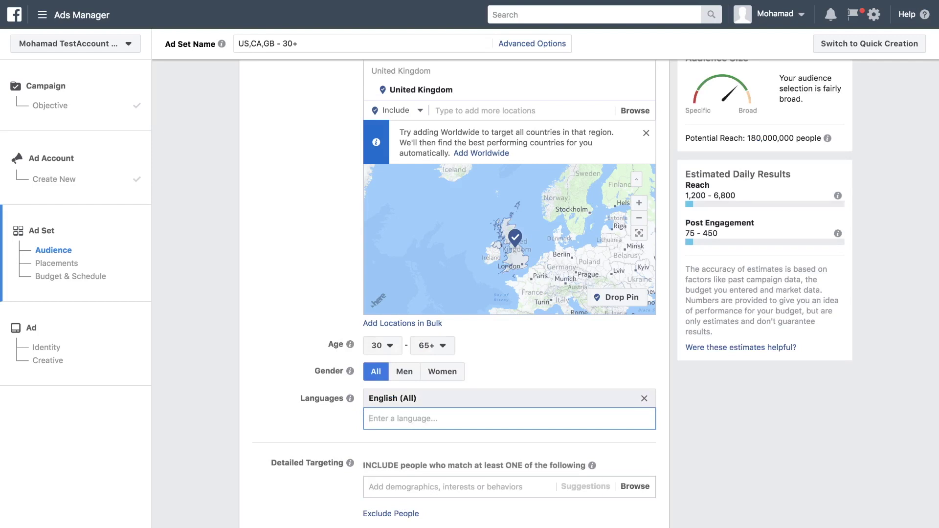
- Add Arabic to the audience languages and remove it again
type("arab")
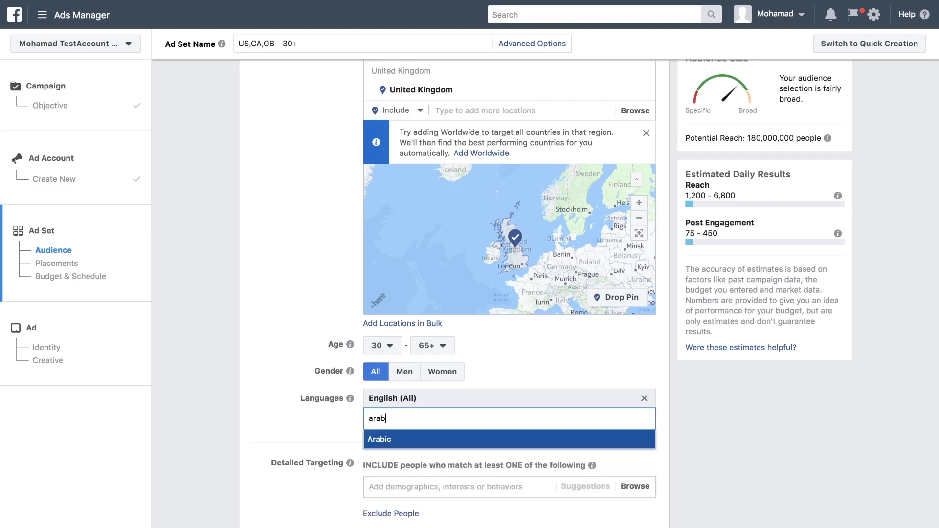
type("ic")
key("Return")
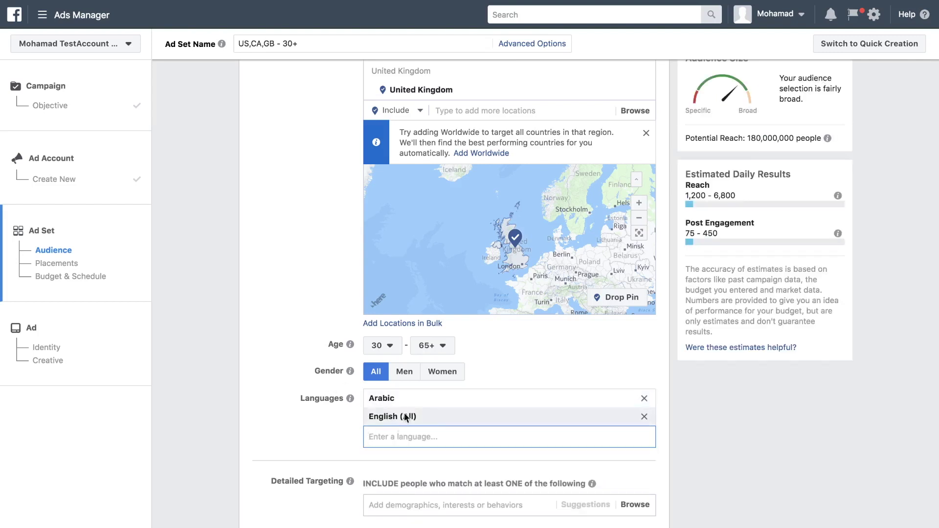
left_click(644, 399)
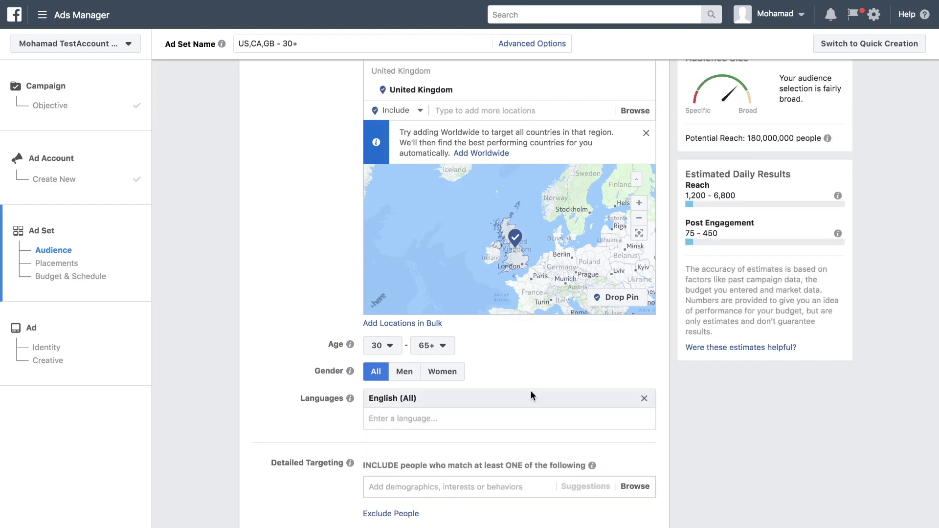
- Search the detailed targeting for "father day" and add the Father's Day interest
scroll(345, 456, "down", 3)
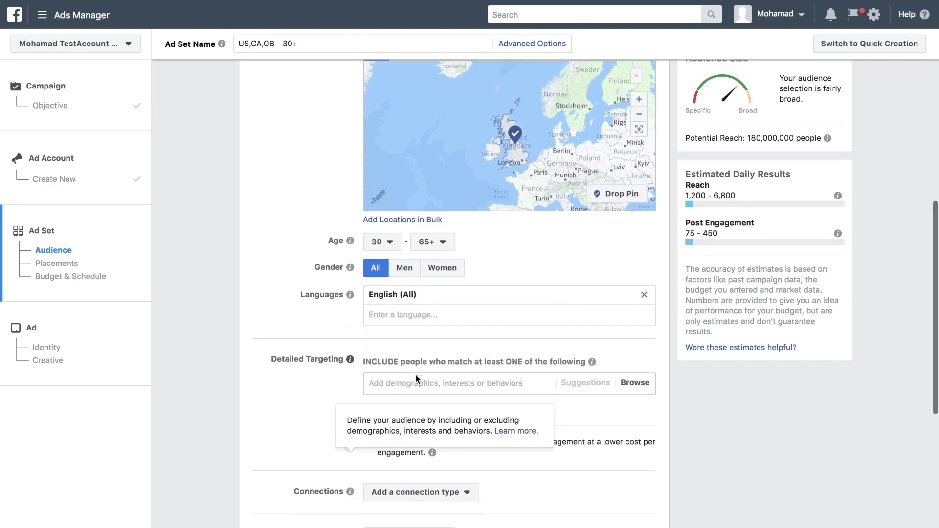
left_click(419, 383)
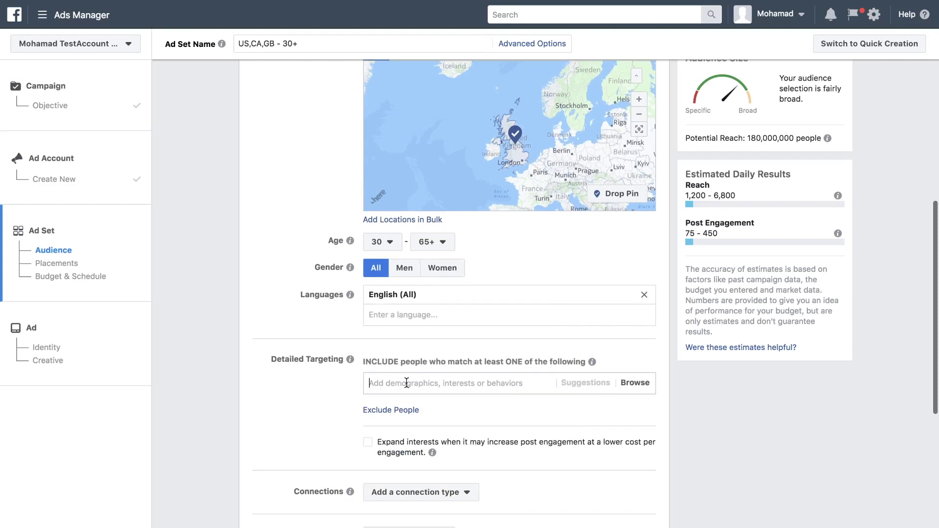
type("father day")
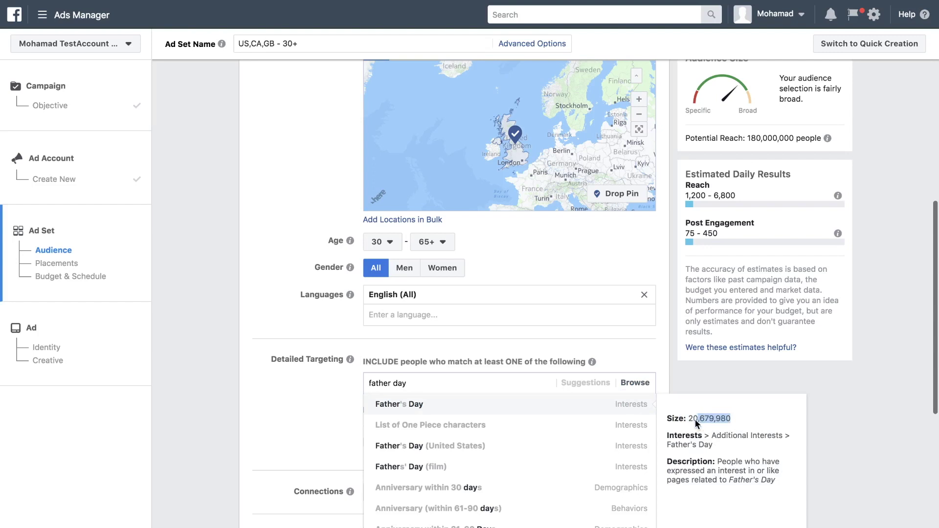
left_click_drag(692, 422, 690, 418)
left_click(536, 404)
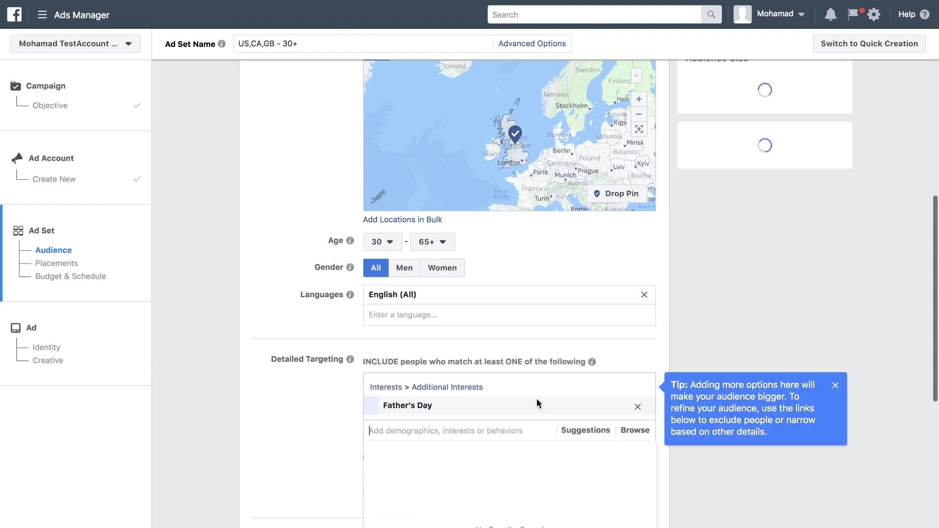
- Add the suggested interests I LOVE MY DAD, My Father and Father's Day (United States) to the detailed targeting
scroll(357, 426, "down", 3)
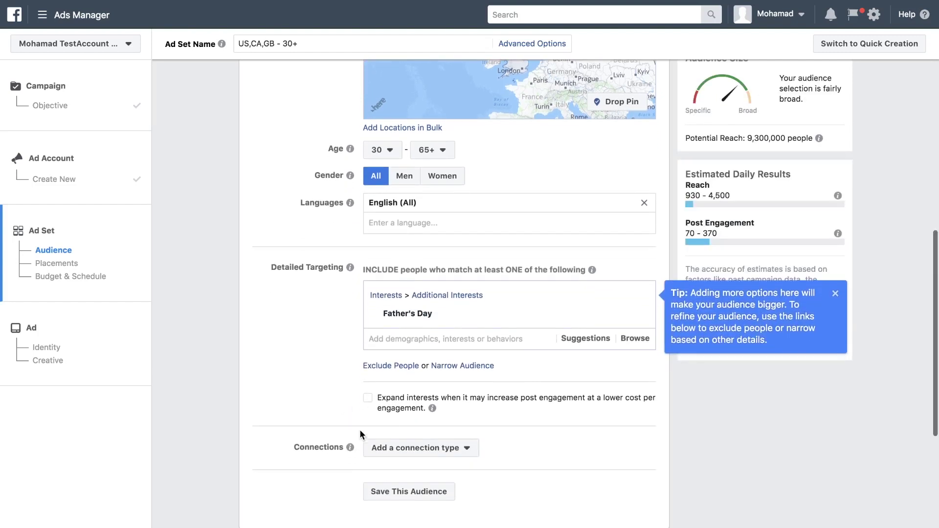
left_click(578, 344)
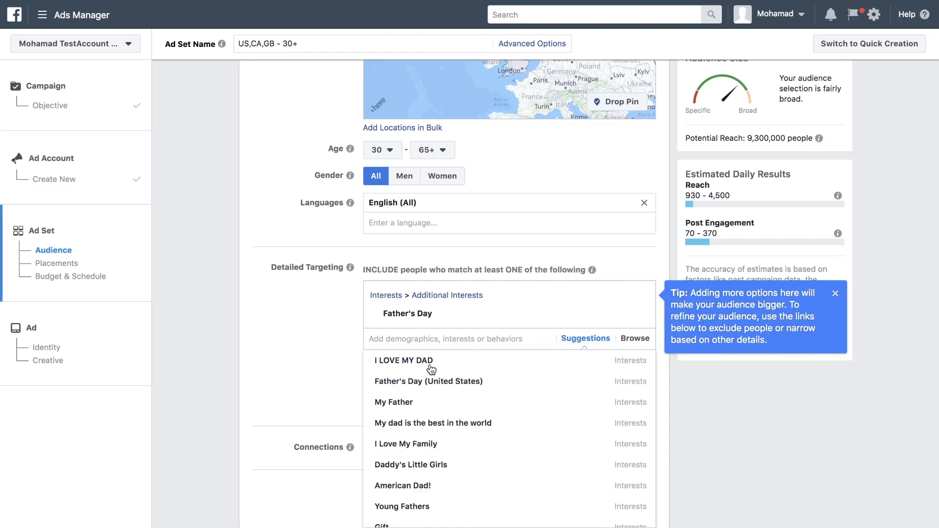
mouse_move(435, 364)
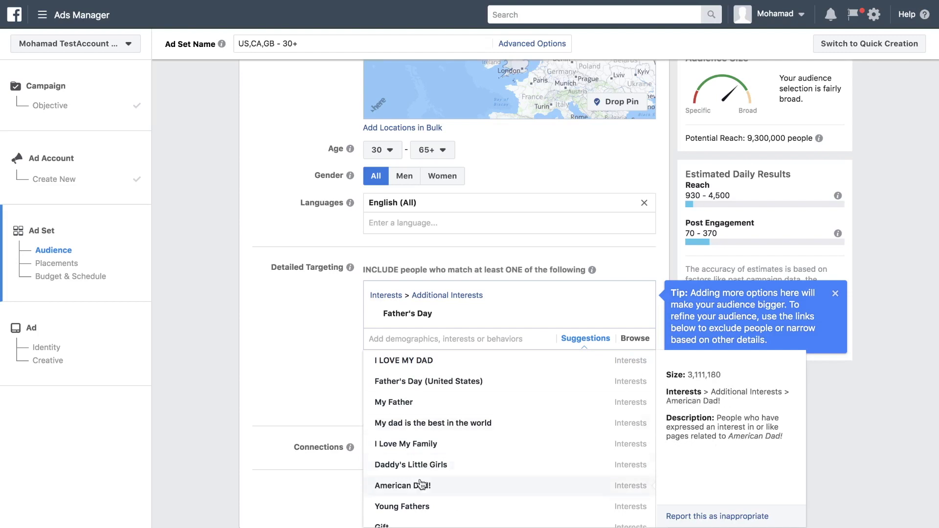
left_click(401, 362)
left_click(401, 381)
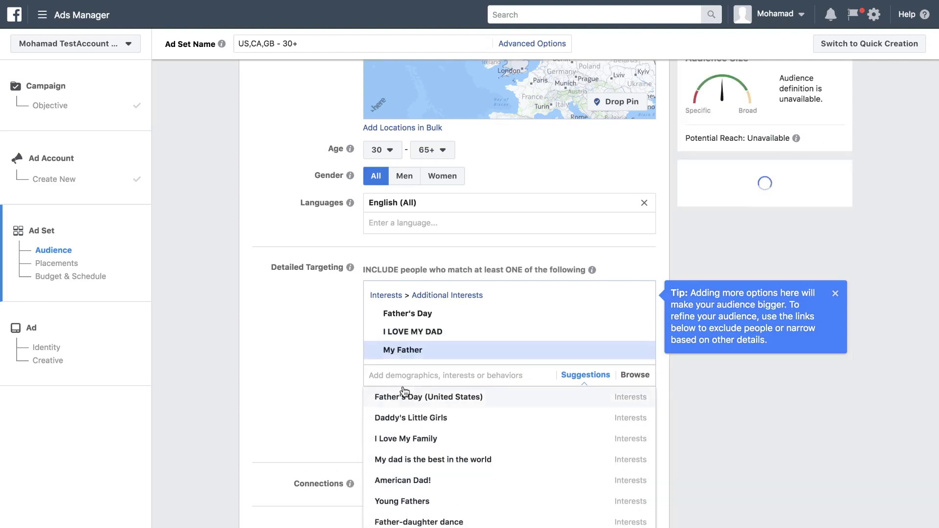
left_click(403, 400)
left_click(333, 409)
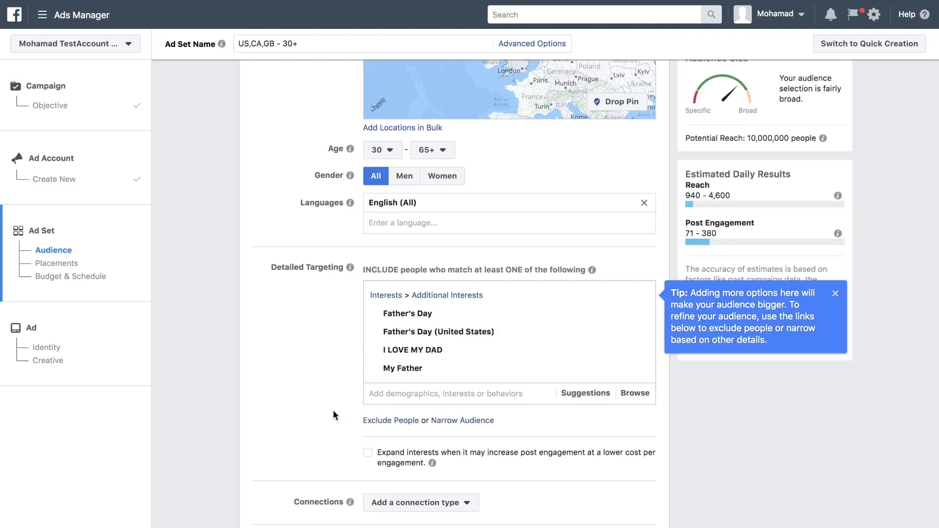
- Switch the ad set from automatic placements to manually edited placements
scroll(333, 410, "down", 1)
scroll(333, 409, "down", 1)
scroll(394, 423, "down", 3)
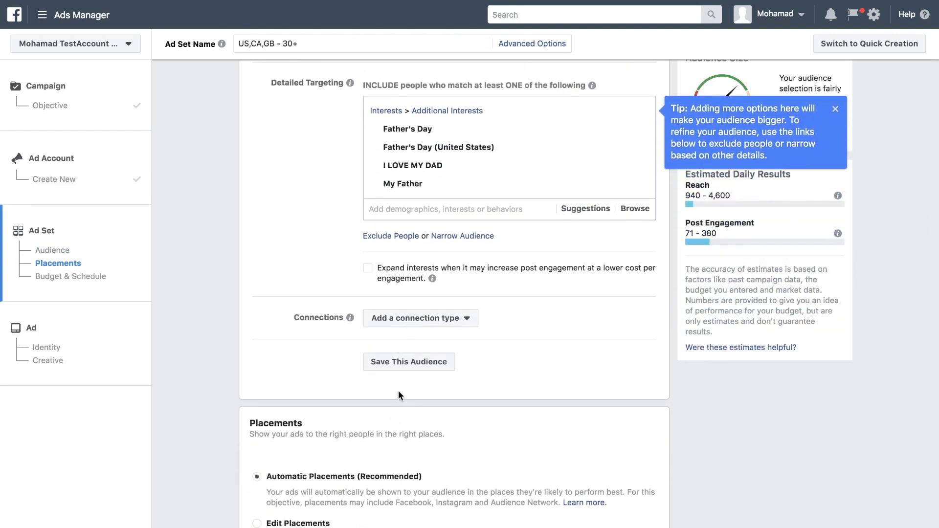
scroll(398, 395, "down", 6)
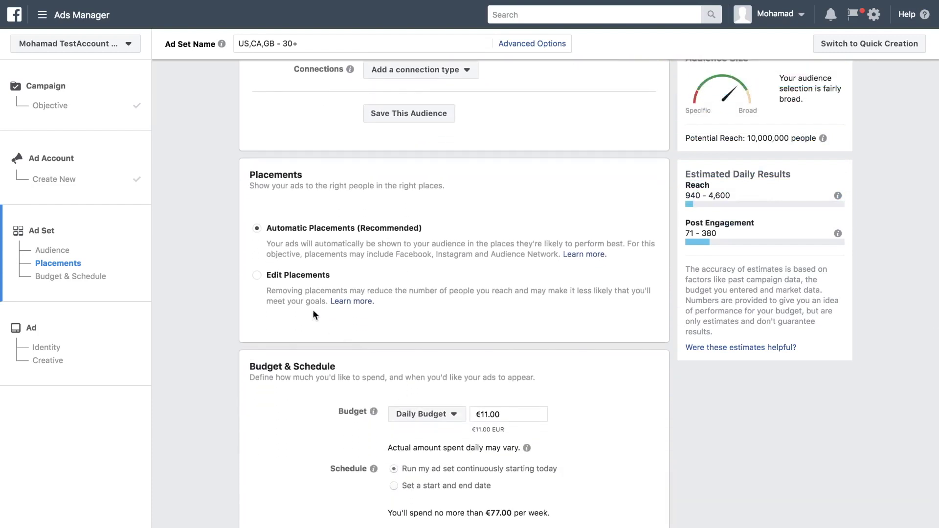
left_click(267, 277)
scroll(435, 389, "down", 3)
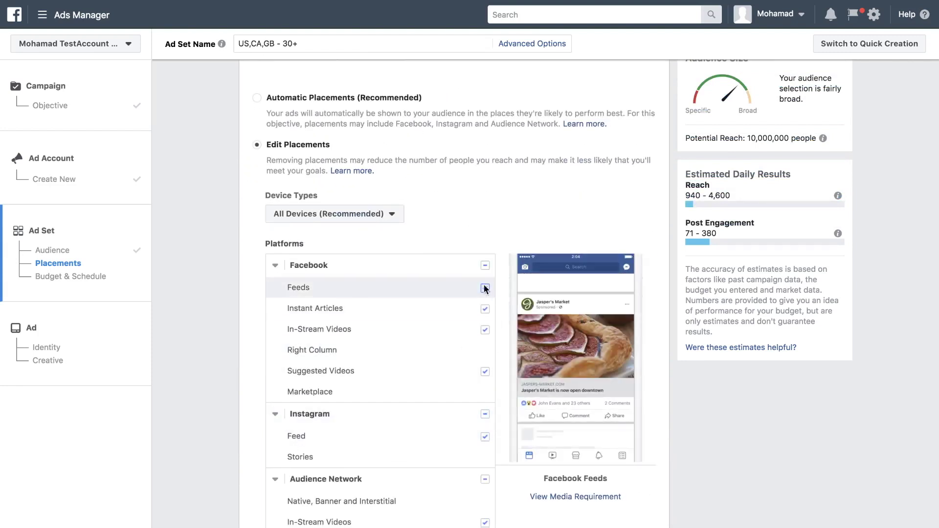
- Deselect Instant Articles, In-Stream Videos, Suggested Videos, Instagram and Audience Network, keeping only the Facebook Feeds placement
left_click(485, 309)
left_click(484, 330)
left_click(484, 371)
left_click(485, 414)
scroll(486, 415, "down", 1)
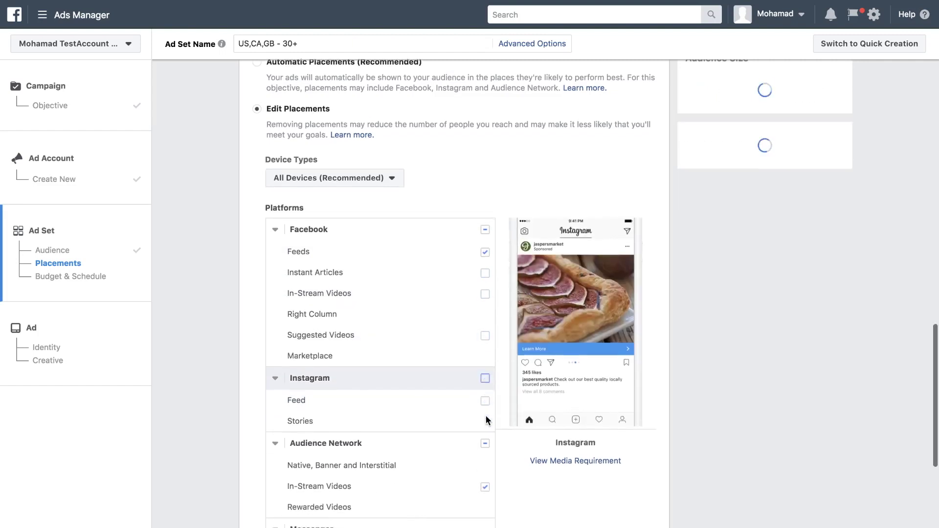
left_click(484, 447)
scroll(485, 469, "down", 1)
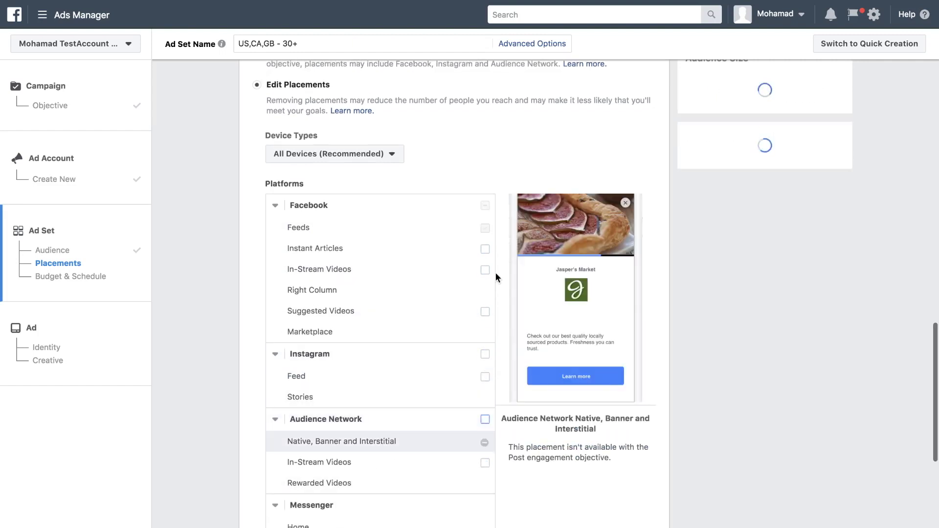
- Set the ad set's daily budget to €5.00
scroll(334, 345, "down", 10)
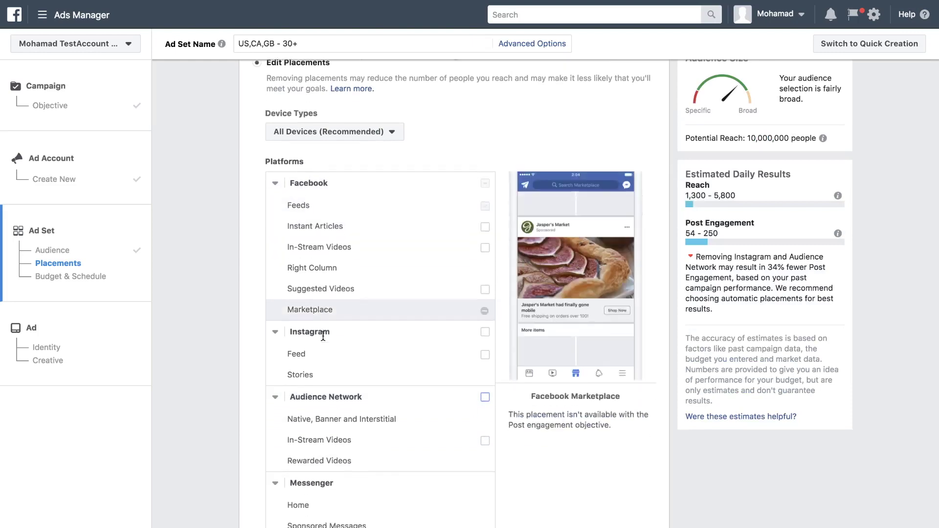
scroll(323, 339, "down", 7)
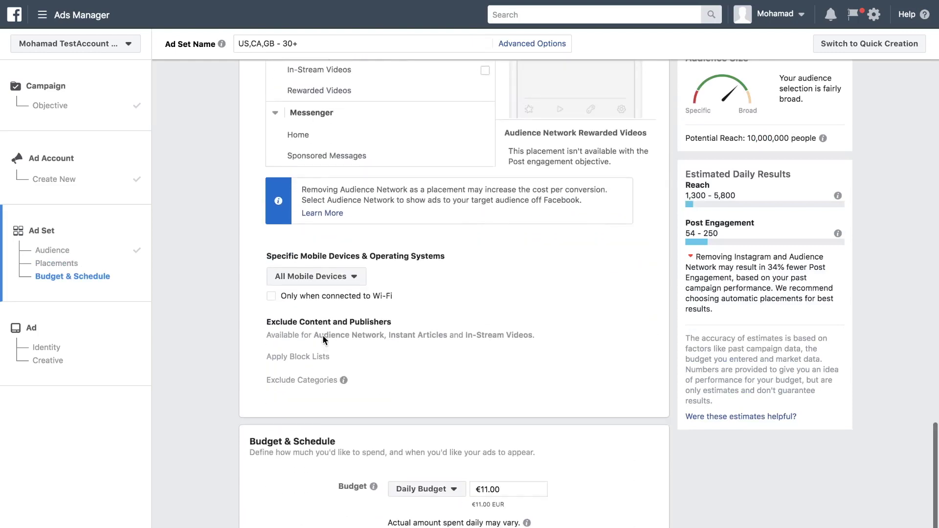
scroll(439, 407, "down", 1)
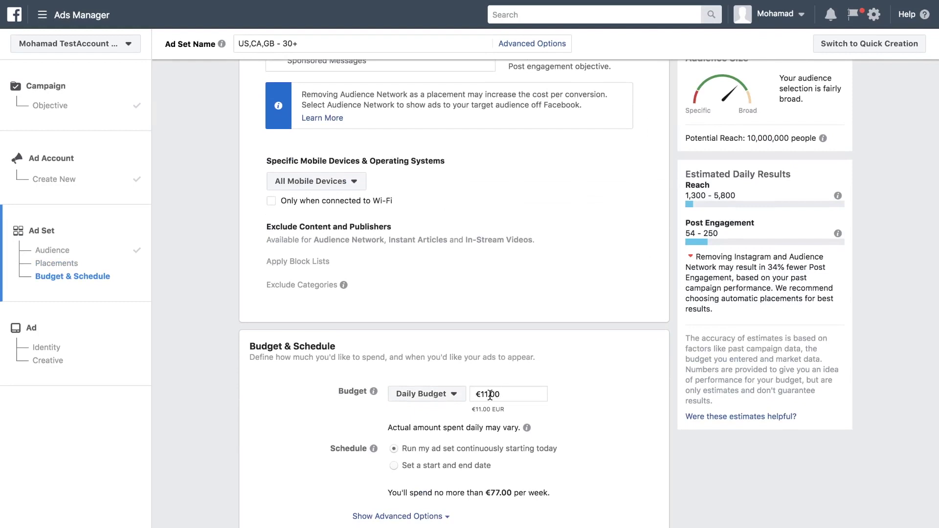
left_click(485, 394)
key("BackSpace")
type("5")
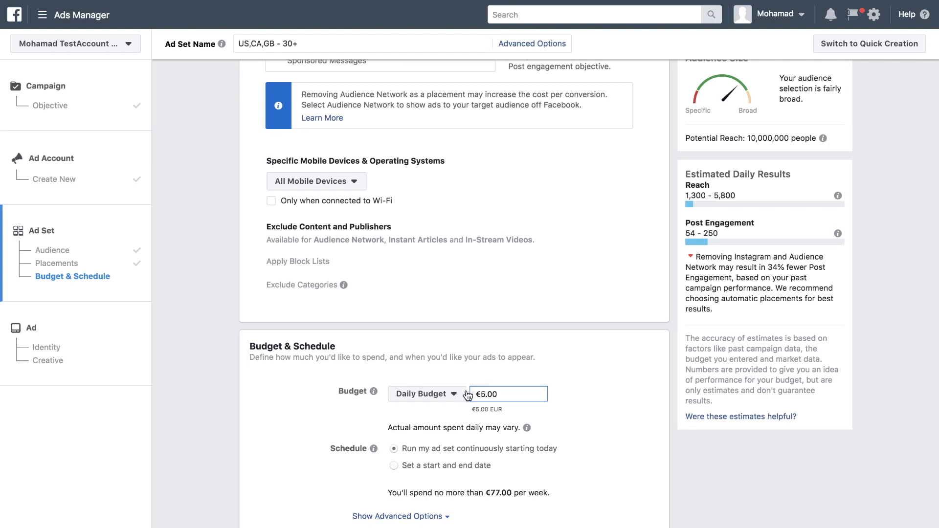
left_click(499, 476)
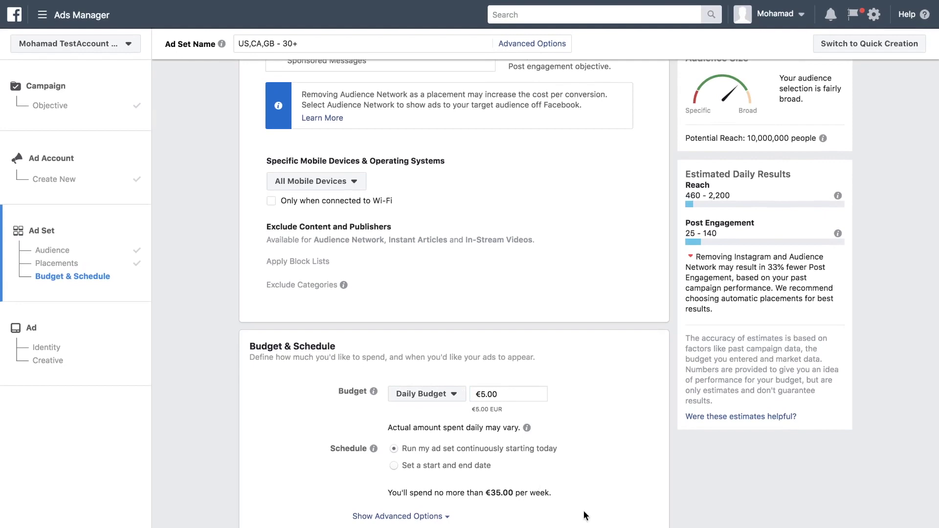
- Continue to the ad's identity settings and choose Test Tshirt as the Facebook page
scroll(427, 368, "up", 8)
scroll(427, 368, "down", 8)
left_click(50, 347)
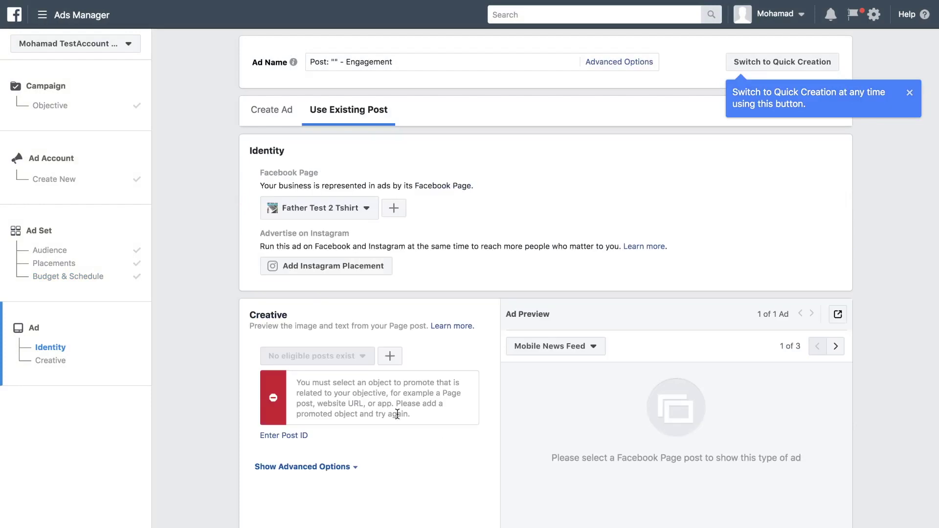
scroll(397, 414, "down", 2)
scroll(348, 165, "up", 2)
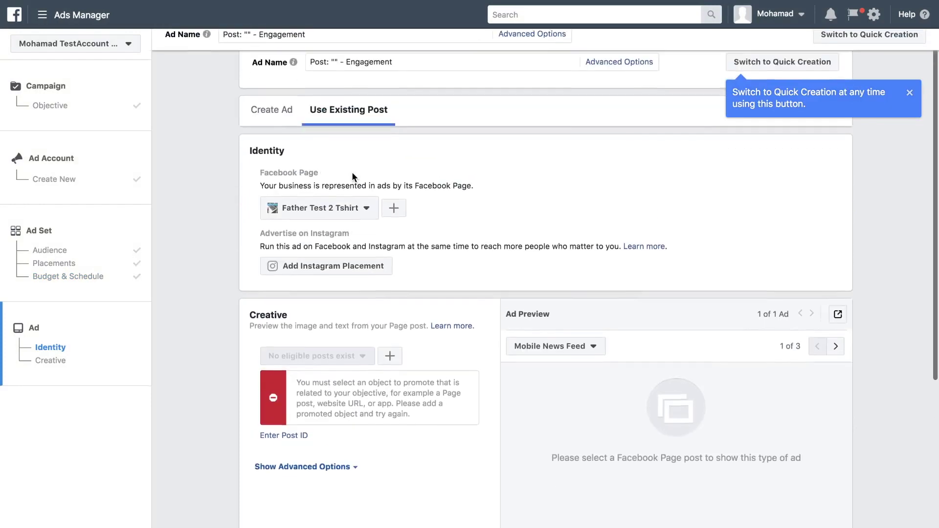
left_click(367, 208)
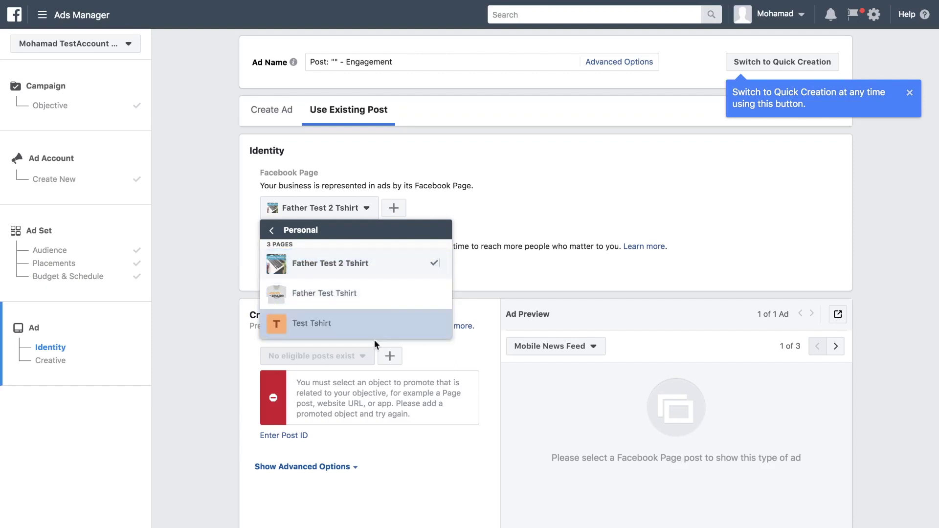
left_click(334, 333)
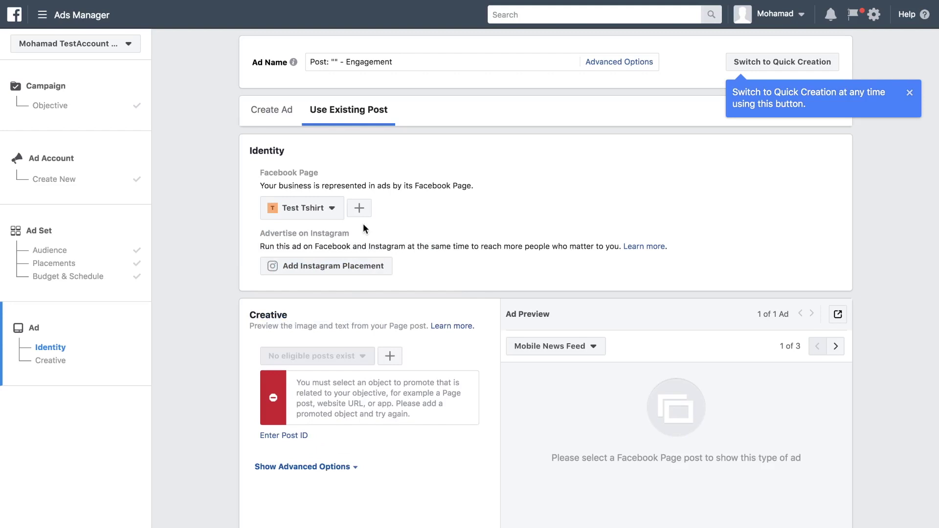
- Start a new page post for the ad creative and choose to upload a photo or video to it
scroll(408, 348, "down", 3)
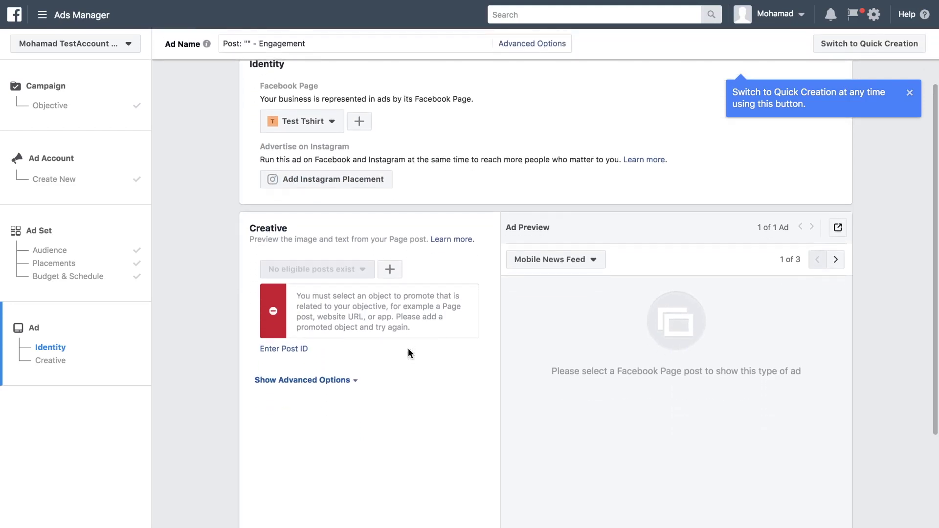
scroll(407, 348, "down", 2)
scroll(408, 348, "up", 3)
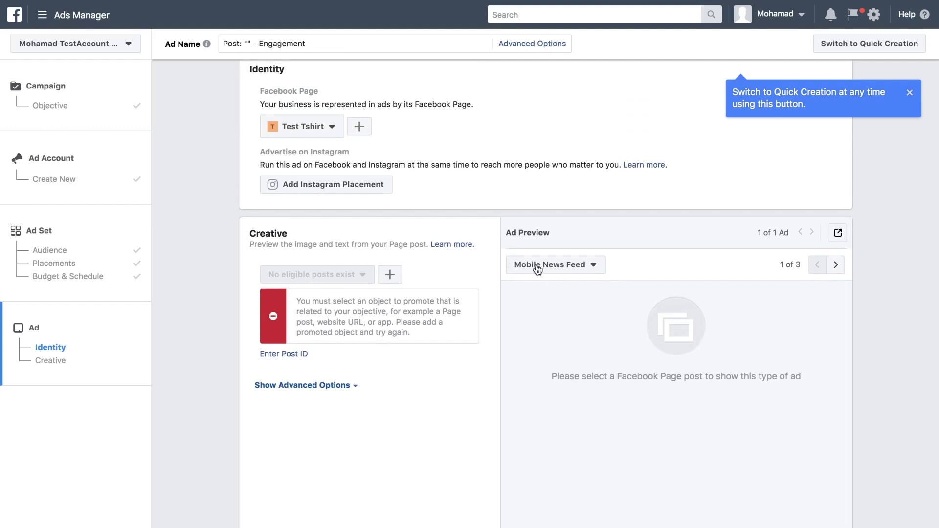
left_click(395, 278)
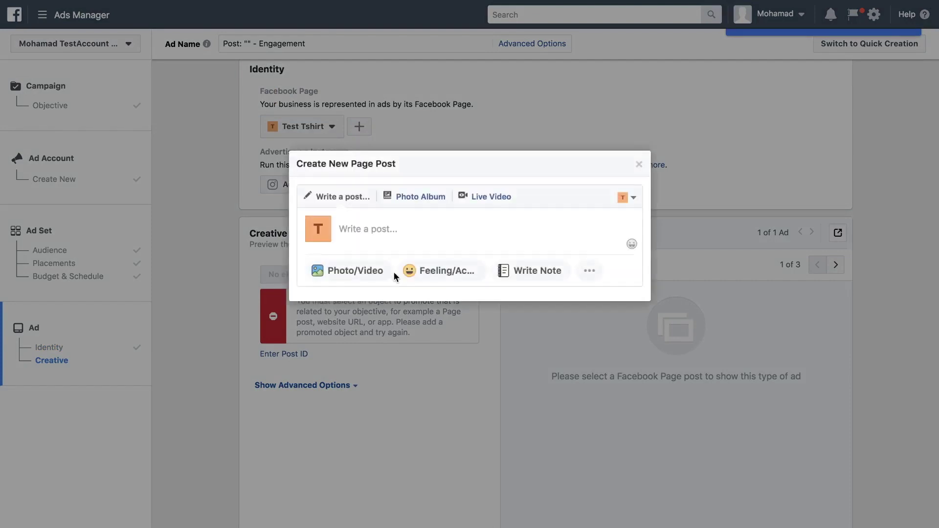
left_click(447, 220)
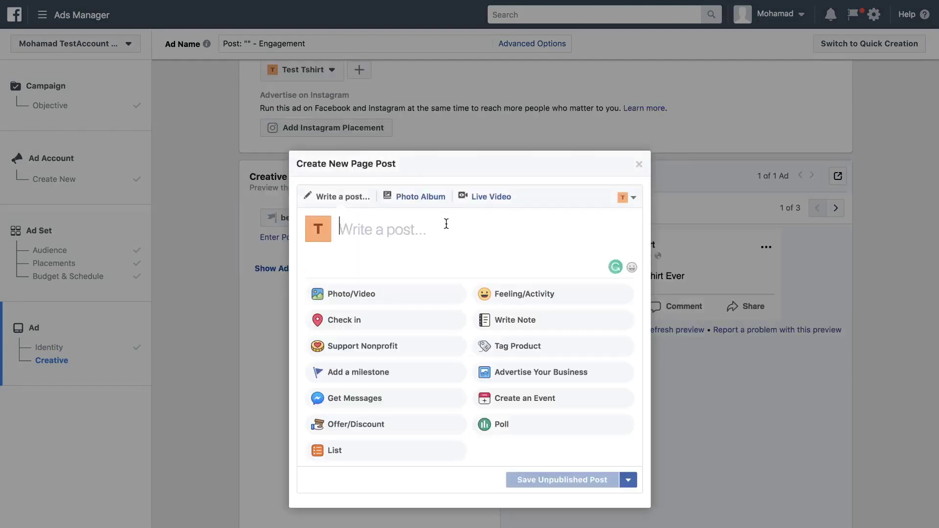
left_click(366, 300)
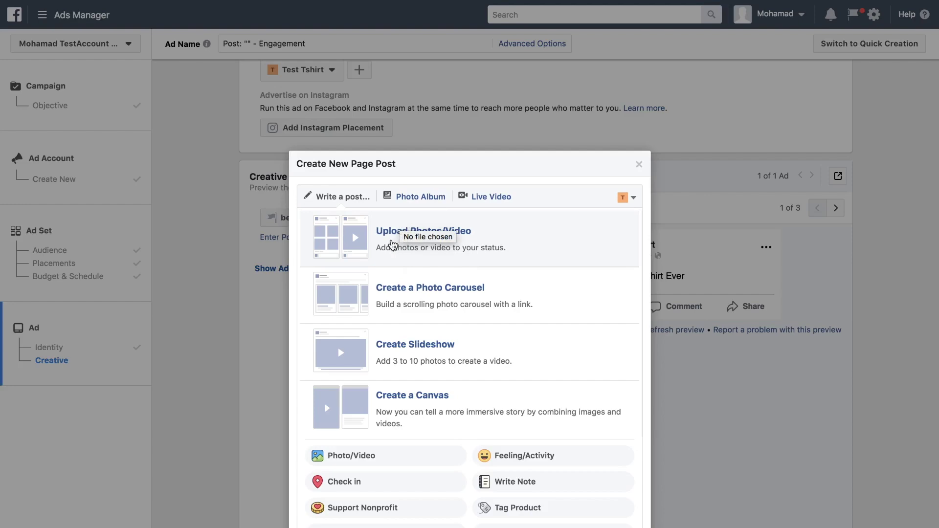
left_click(478, 242)
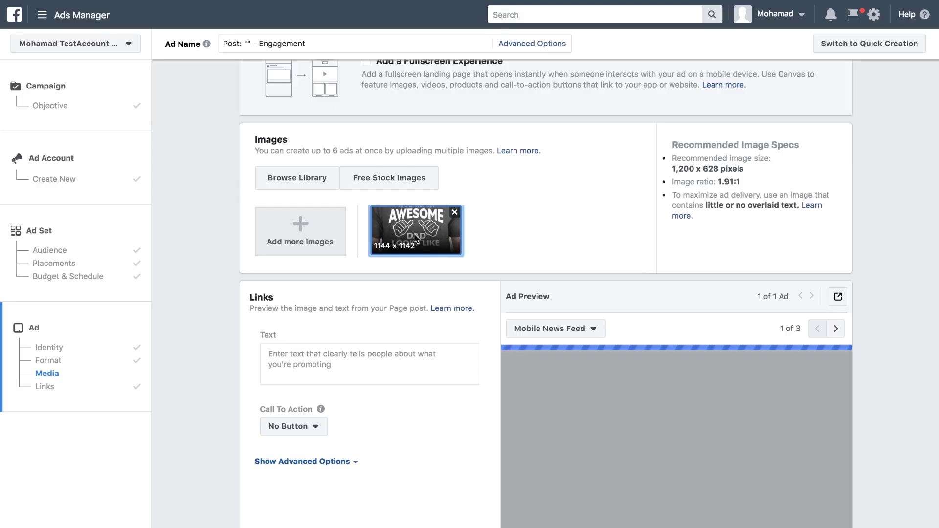
- Enter "the best father day tshirt Ever" as the text of the awesome-dad T-shirt ad
scroll(414, 239, "down", 3)
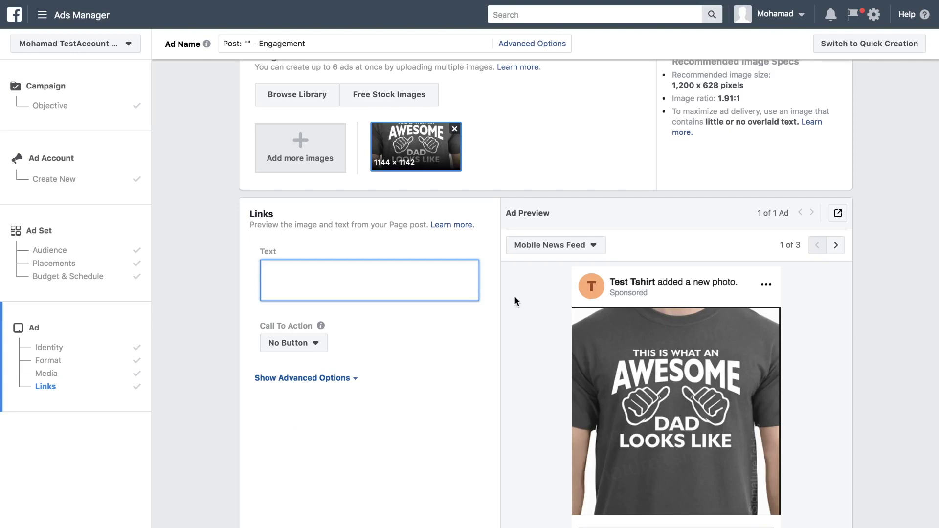
type("the best fathe")
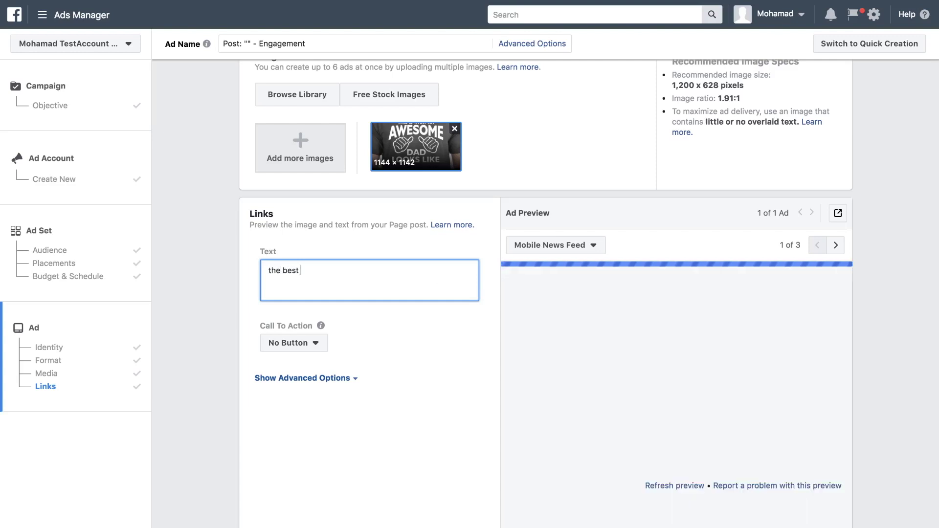
type("r day")
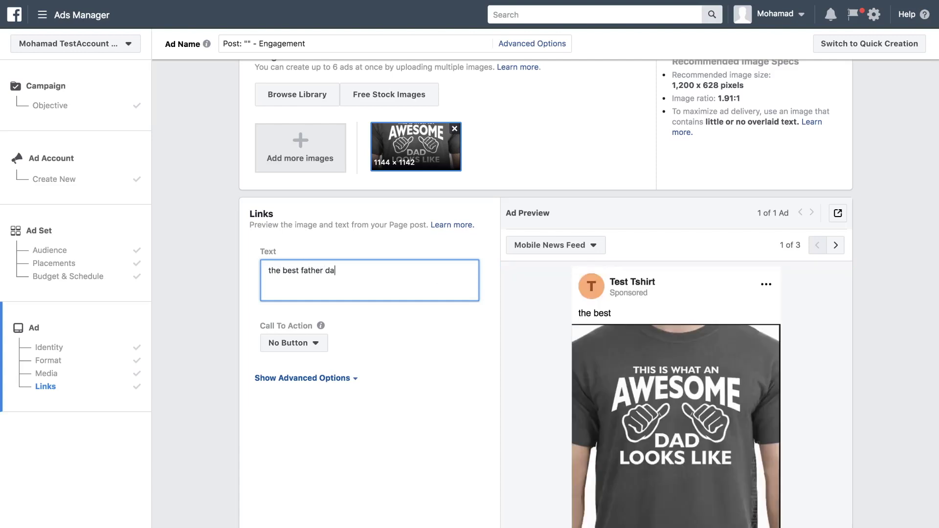
key("BackSpace")
key("BackSpace")
key("BackSpace")
type("t")
key("BackSpace")
type("day tshirt Ever")
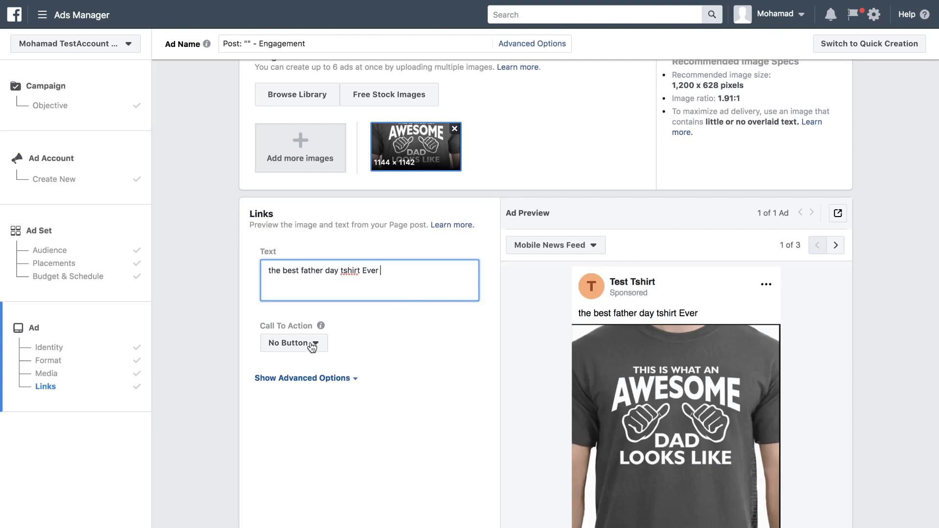
- Set the ad's call to action to Shop Now and activate its website URL field
left_click(294, 349)
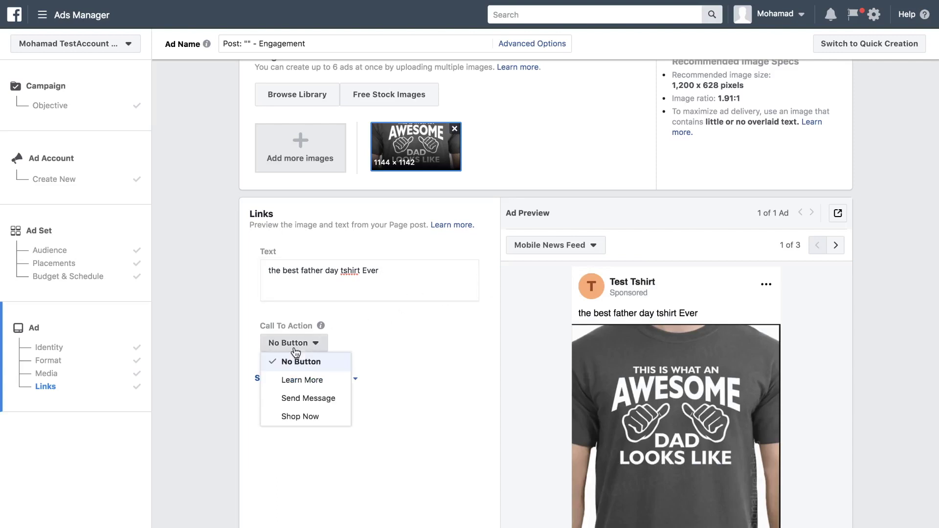
left_click(301, 416)
left_click(315, 346)
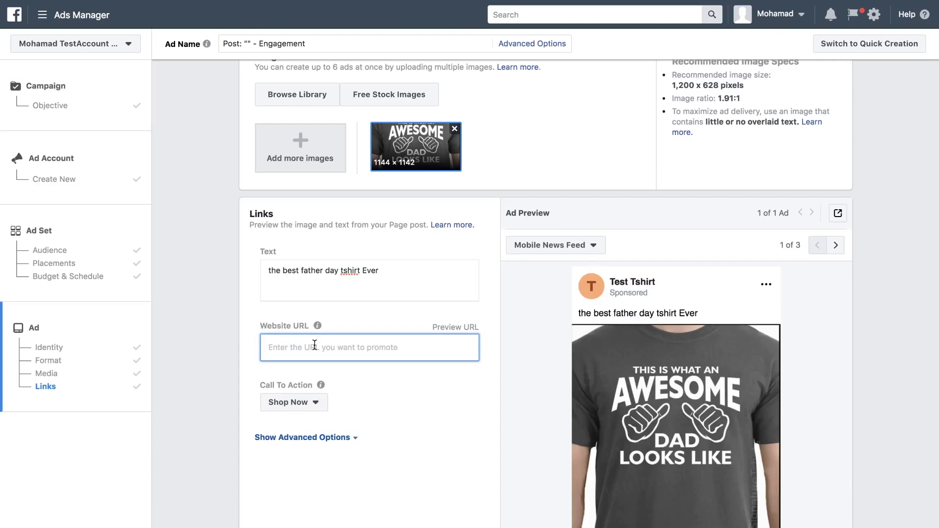
- Open amazon.com in a new browser tab
left_click(365, 32)
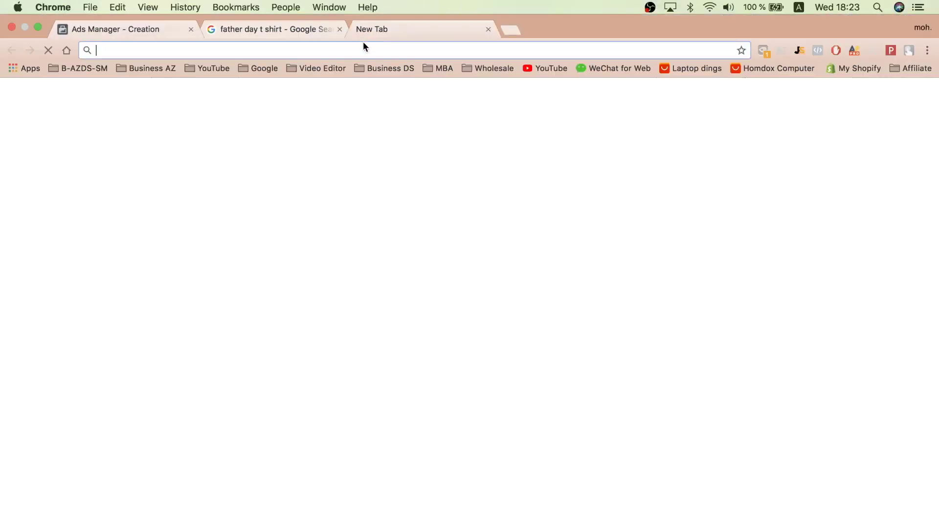
type("amazon")
key("Return")
left_click(264, 46)
type("amazon.com")
key("Return")
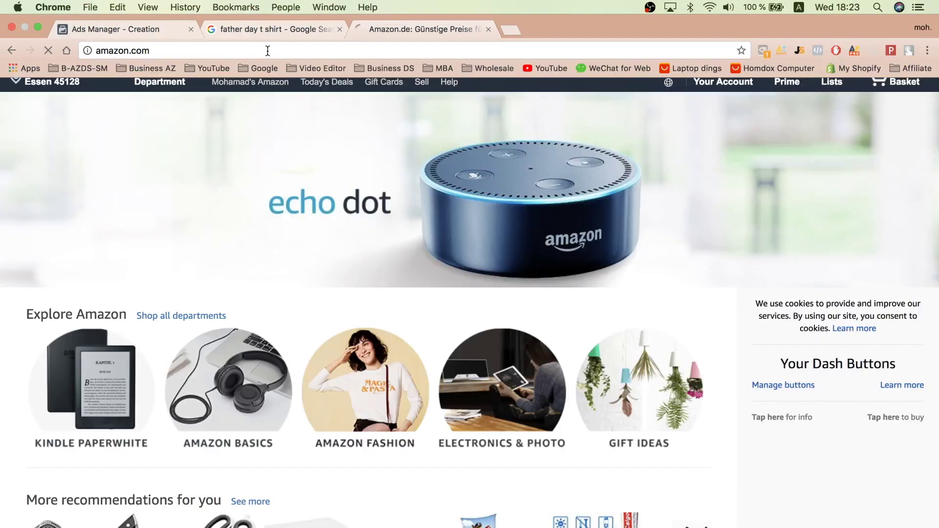
- Search Amazon for "father day tshirt" and open the "My Favorite Niece Gave Me This Shirt" product page
left_click(272, 81)
type("father day tshri")
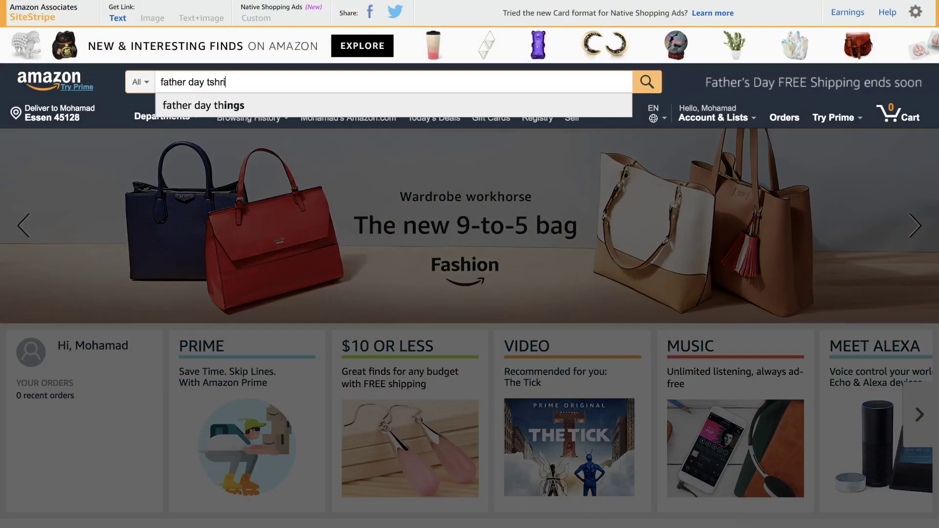
type("t")
key("Return")
left_click(468, 410)
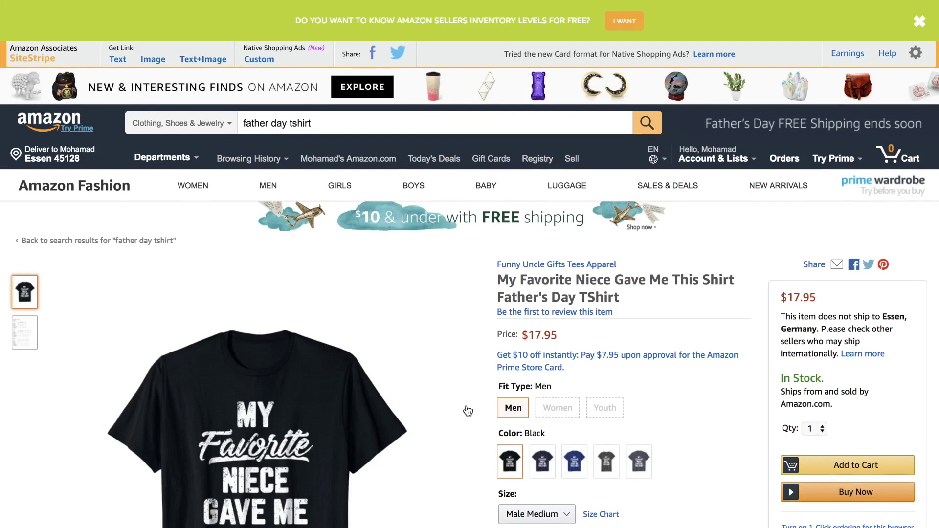
- Copy the Amazon product page's address and paste it as the ad's website URL in Ads Manager
mouse_move(504, 4)
left_click(482, 51)
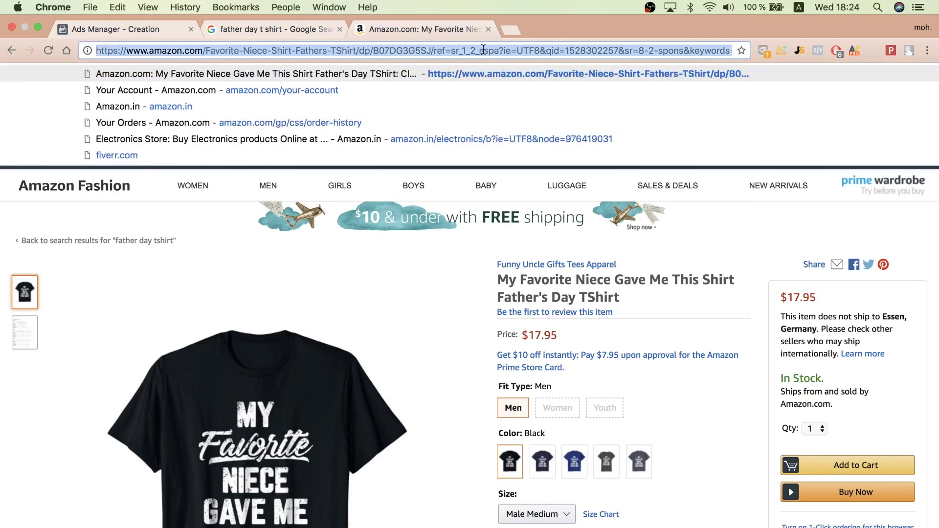
right_click(483, 50)
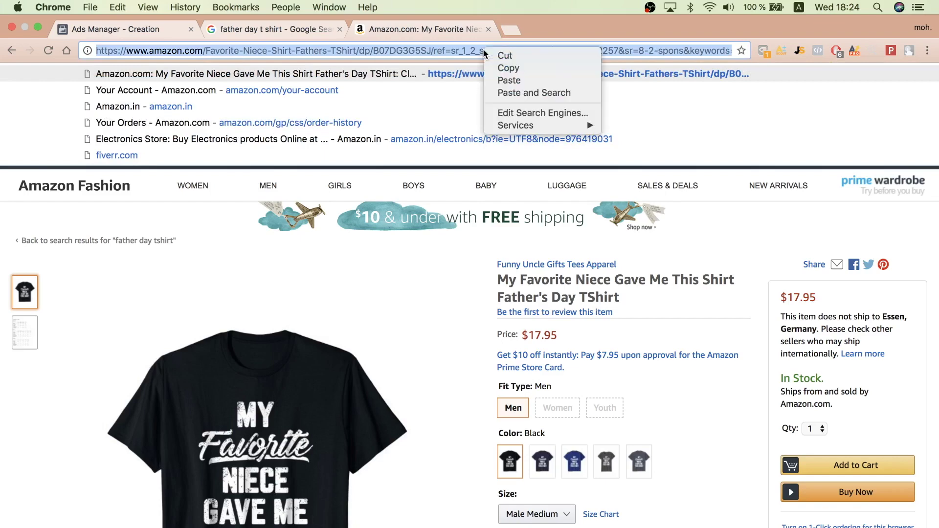
left_click(504, 68)
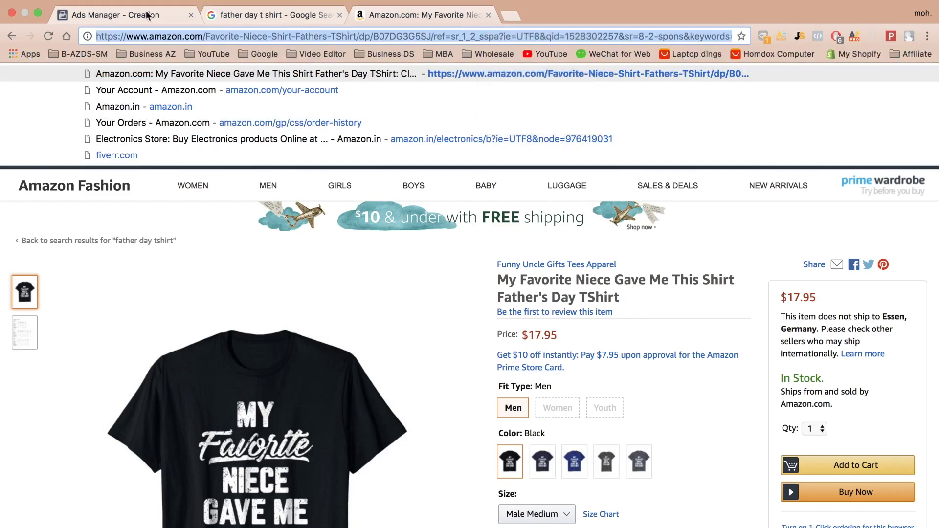
left_click(146, 16)
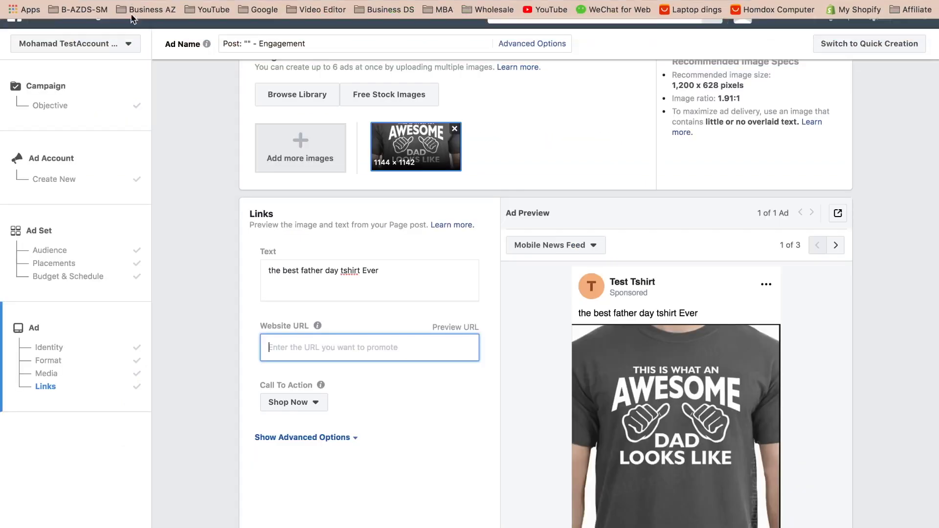
right_click(347, 355)
left_click(388, 412)
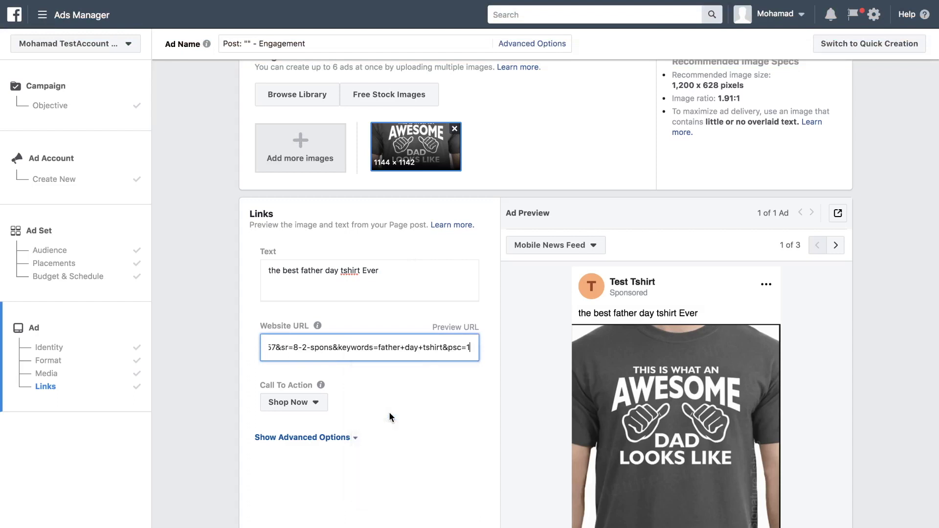
left_click(398, 453)
scroll(398, 450, "down", 1)
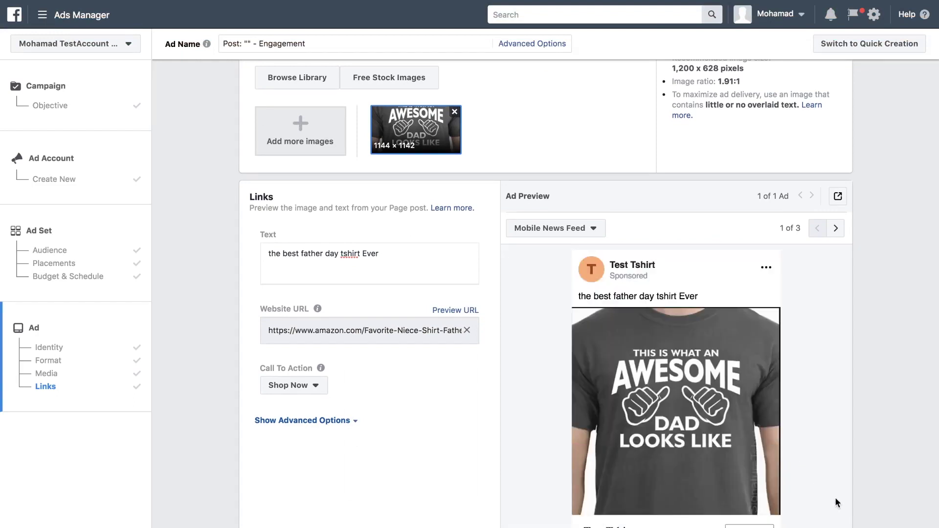
- Check the ad preview with its Shop Now button against the linked Amazon product page, ending back in Ads Manager
scroll(835, 496, "down", 2)
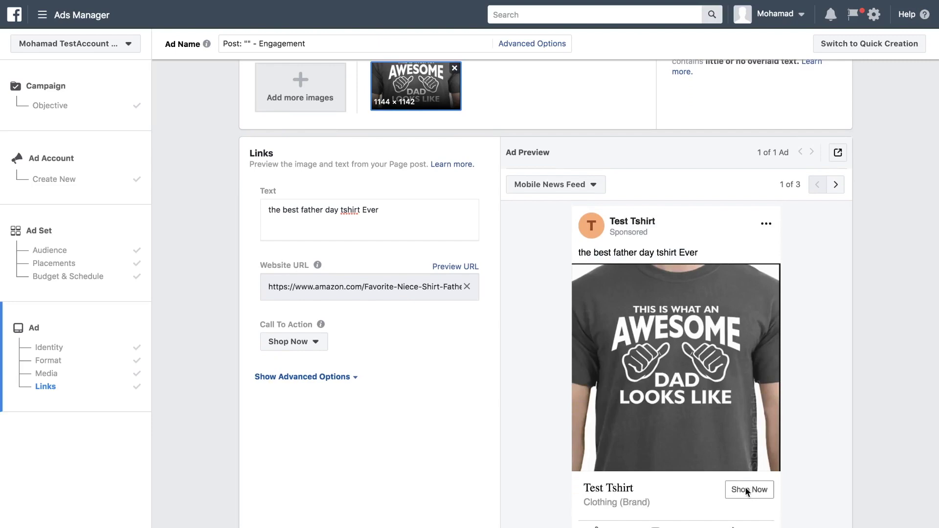
left_click(422, 22)
left_click(406, 32)
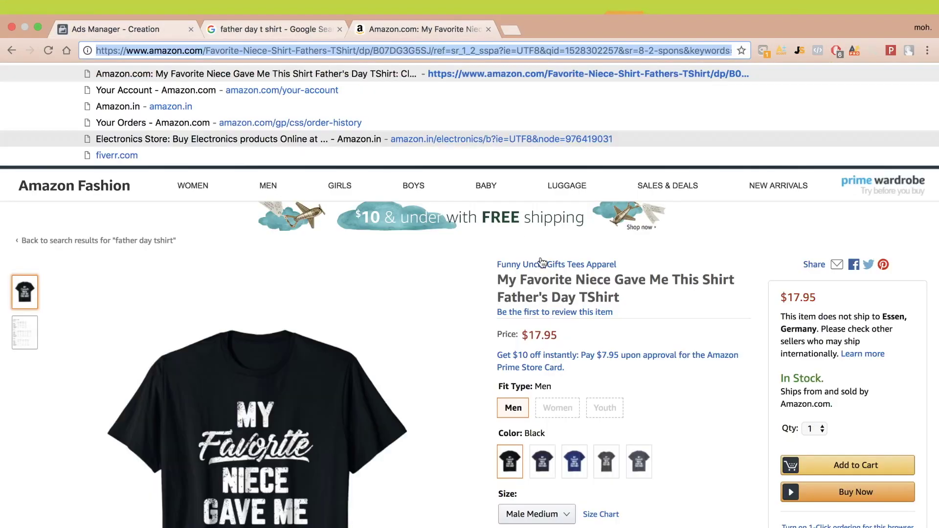
scroll(571, 259, "down", 1)
left_click(585, 264)
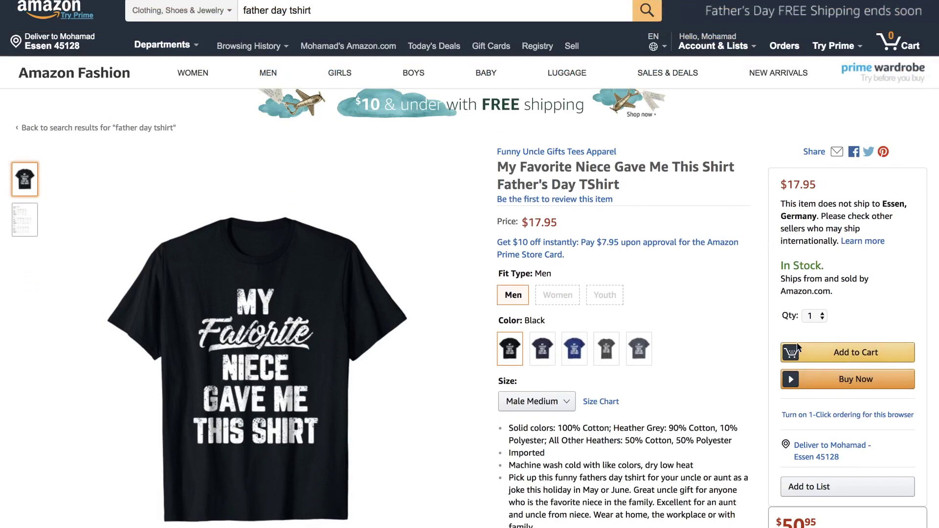
mouse_move(265, 6)
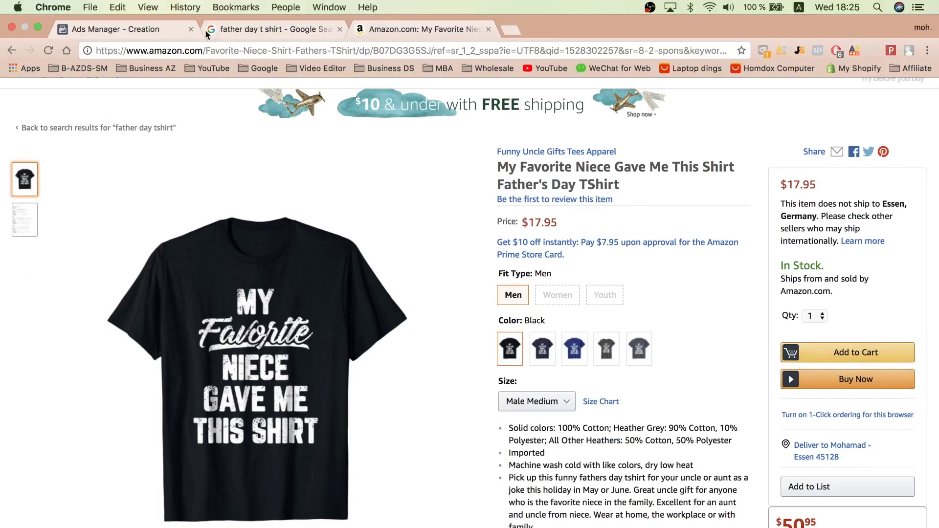
left_click(141, 29)
scroll(430, 254, "down", 4)
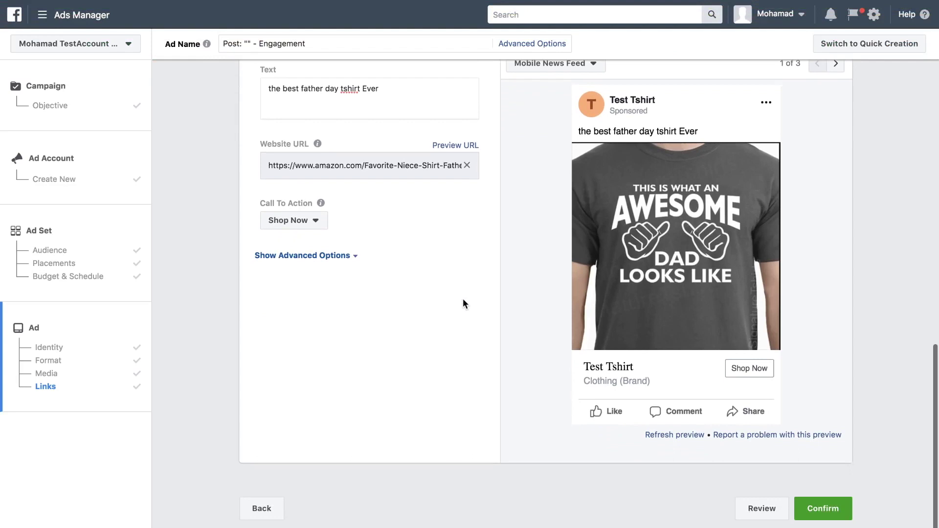
scroll(464, 302, "up", 2)
scroll(761, 414, "down", 2)
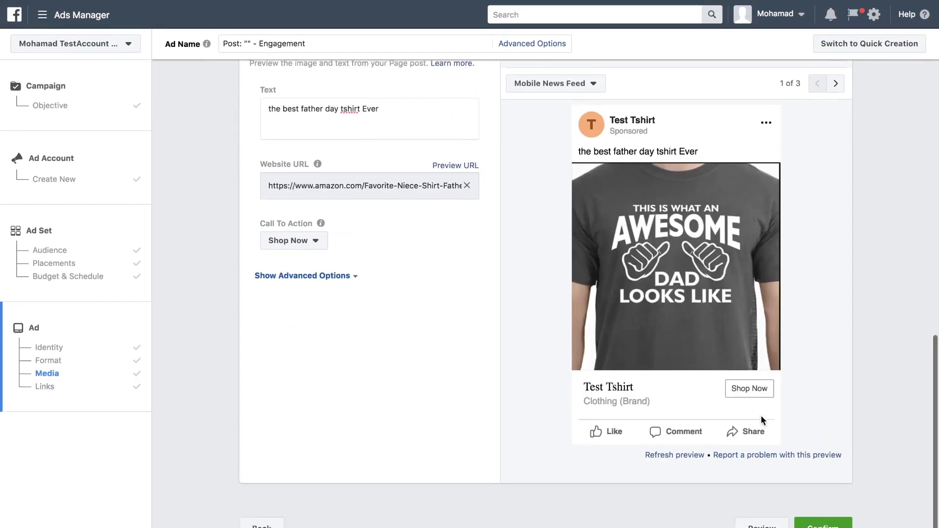
- Confirm the ad, try the PayPal, Online Banking and Credit or Debit Card payment options, and cancel the payment setup
left_click(830, 511)
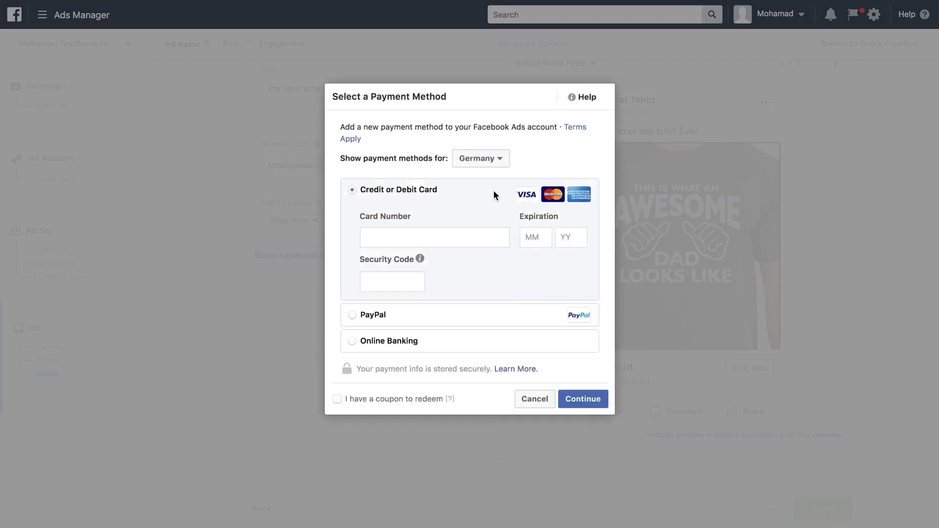
left_click(386, 315)
left_click(415, 252)
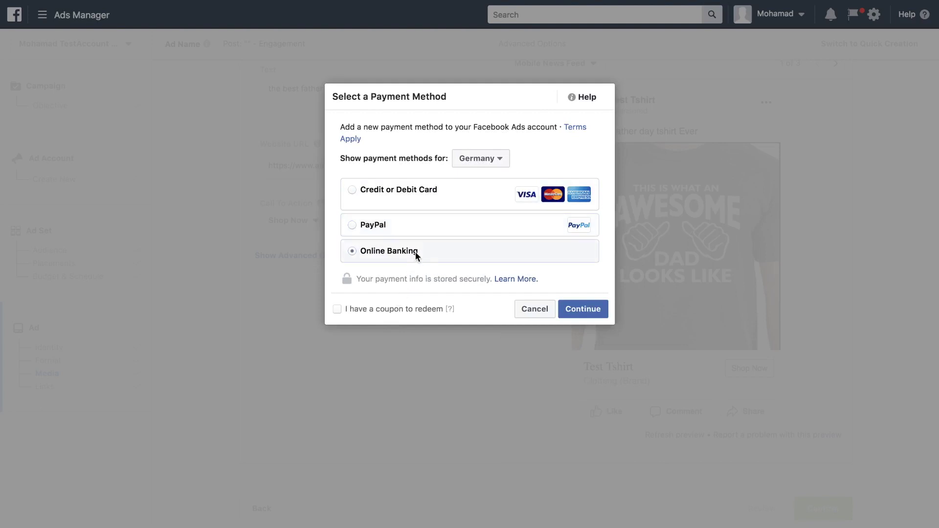
left_click(422, 195)
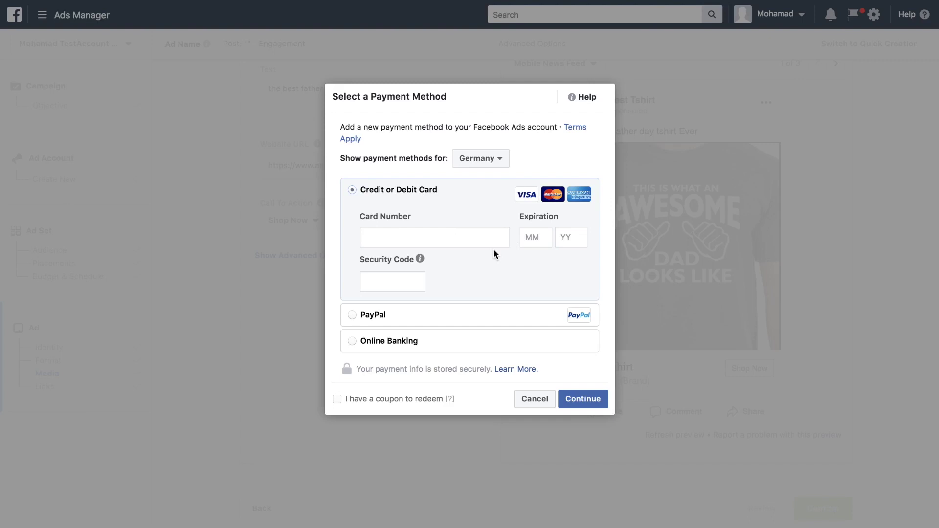
left_click(576, 397)
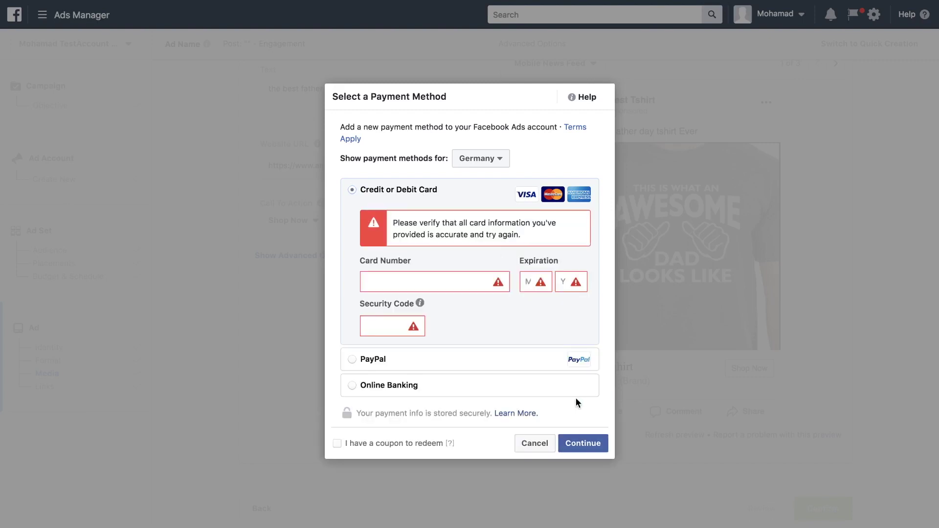
left_click(535, 443)
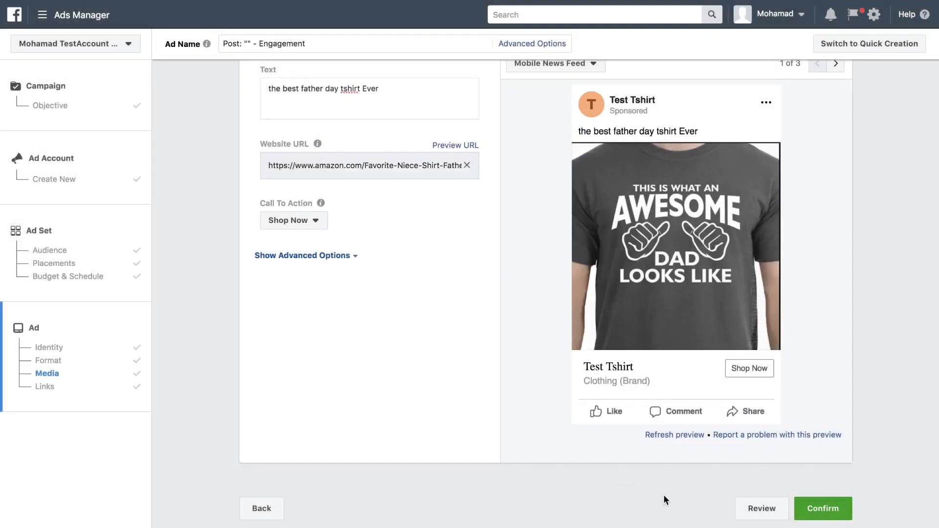